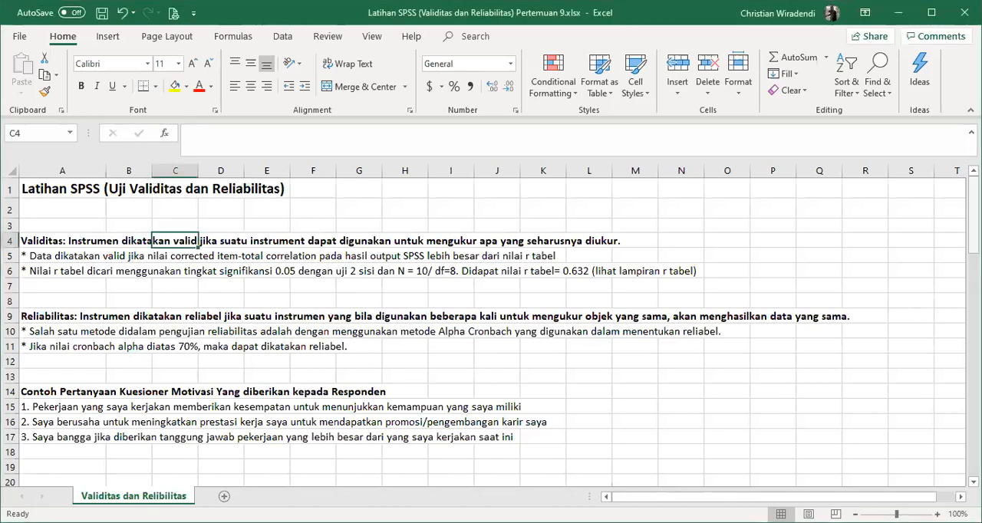
# - Insert a blank row at row 22, between the Motivasi (X1) header and the first respondent's scores
pyautogui.moveTo(973, 214); pyautogui.dragTo(973, 236)
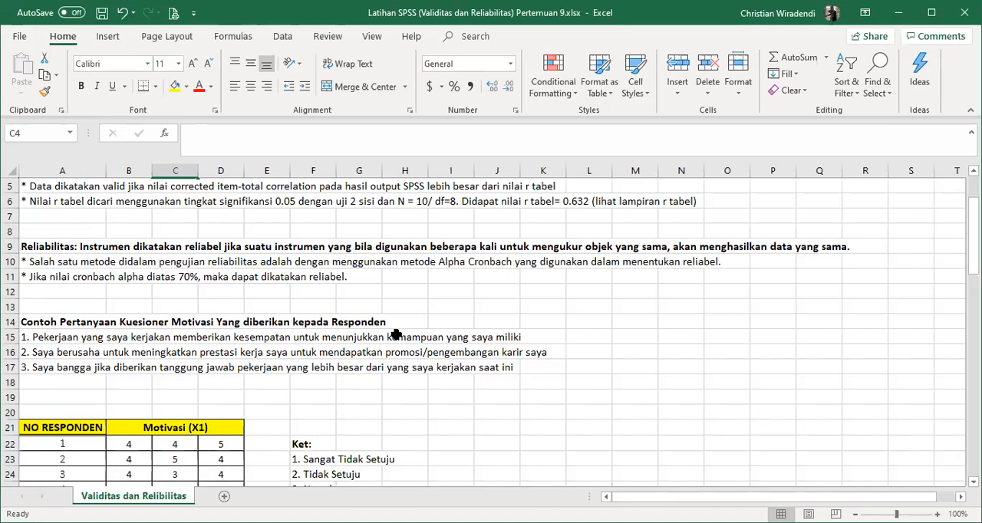
pyautogui.scroll(-1, 402, 335)
pyautogui.scroll(2, 429, 328)
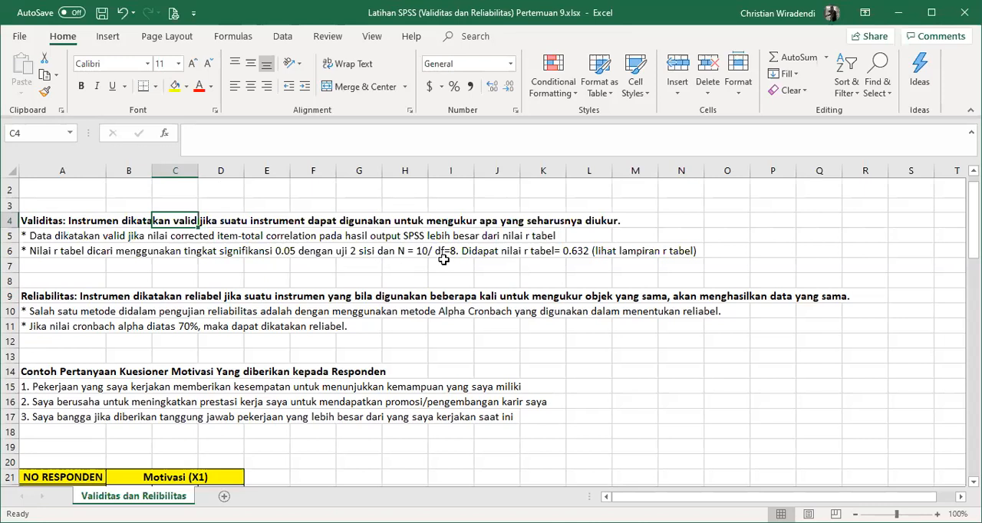
pyautogui.scroll(-3, 445, 259)
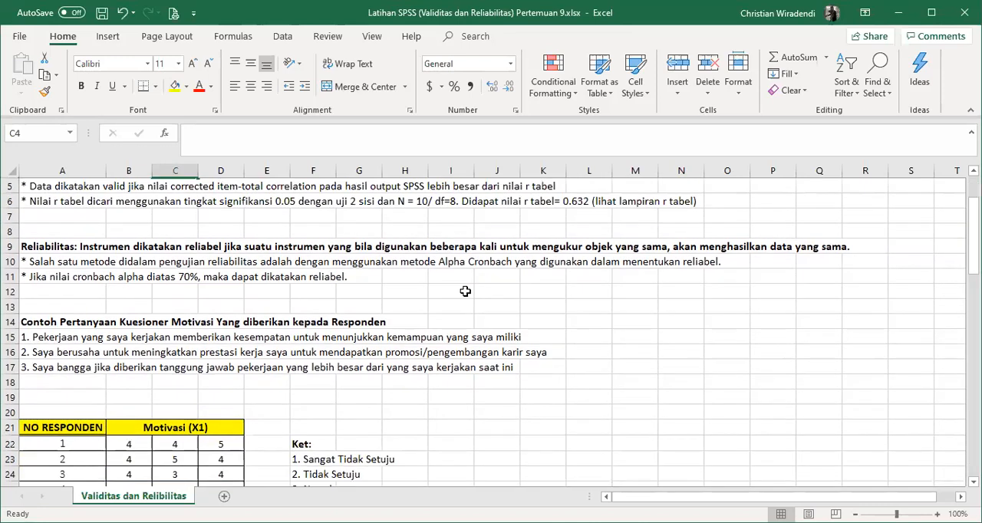
pyautogui.scroll(-1, 480, 287)
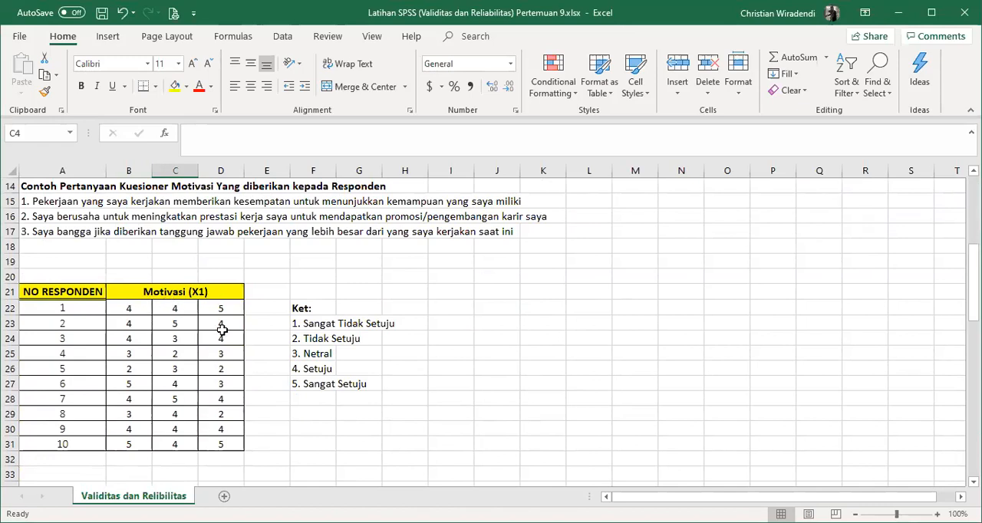
pyautogui.click(9, 307)
pyautogui.rightClick(10, 306)
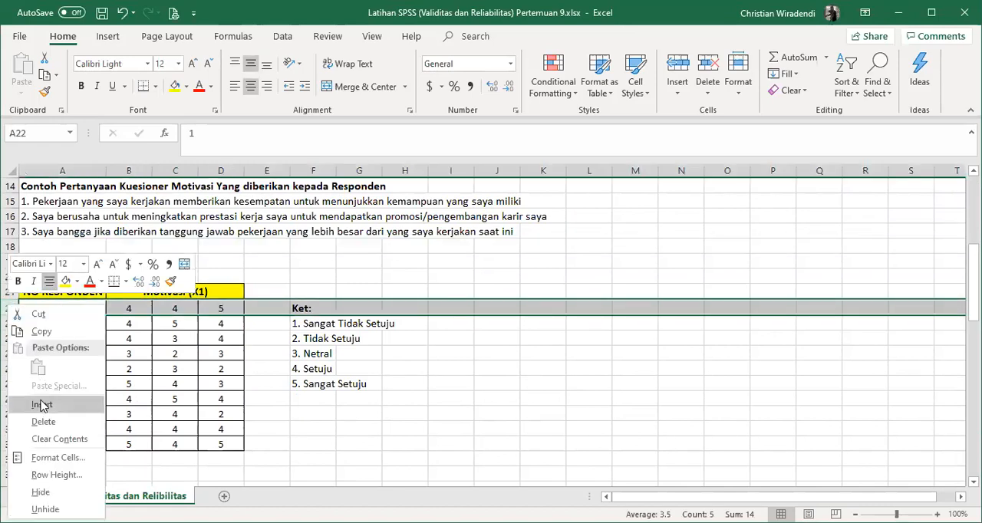
pyautogui.click(43, 405)
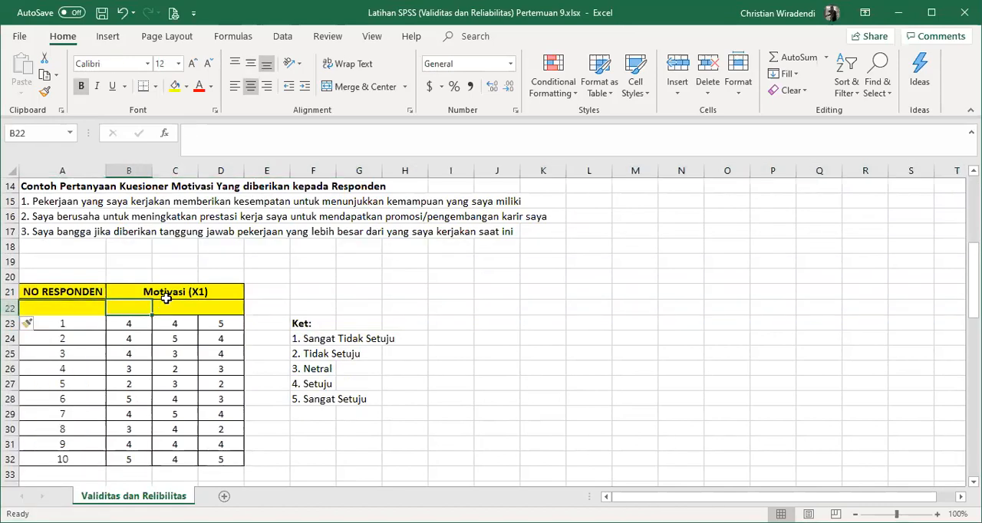
# - Enter the item headings M1, M2 and M3 in cells B22 to D22 under Motivasi (X1)
pyautogui.write('M1')
pyautogui.click(169, 304)
pyautogui.write('M2')
pyautogui.press('Tab')
pyautogui.write('M3')
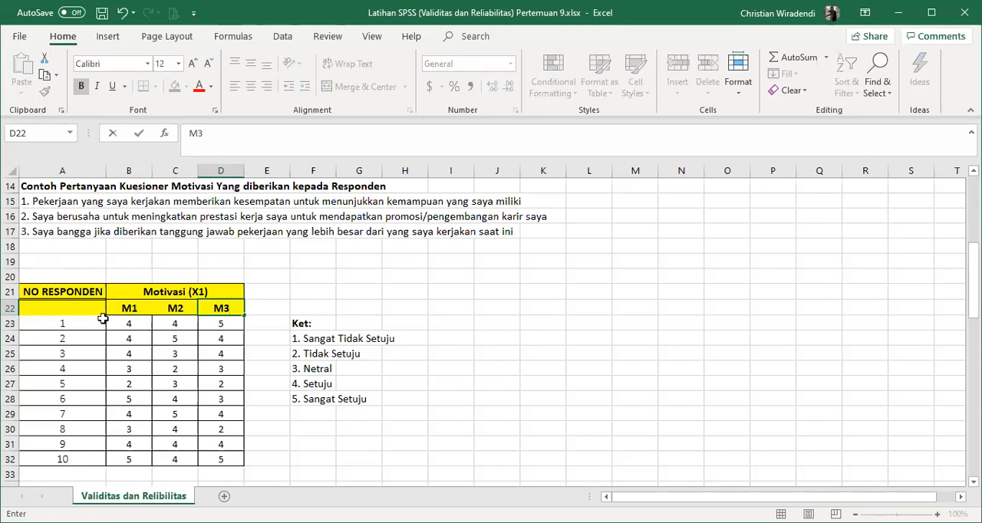
# - Merge and center the NO RESPONDEN header over A21:A22 and align it vertically to the middle
pyautogui.moveTo(81, 290); pyautogui.dragTo(87, 303)
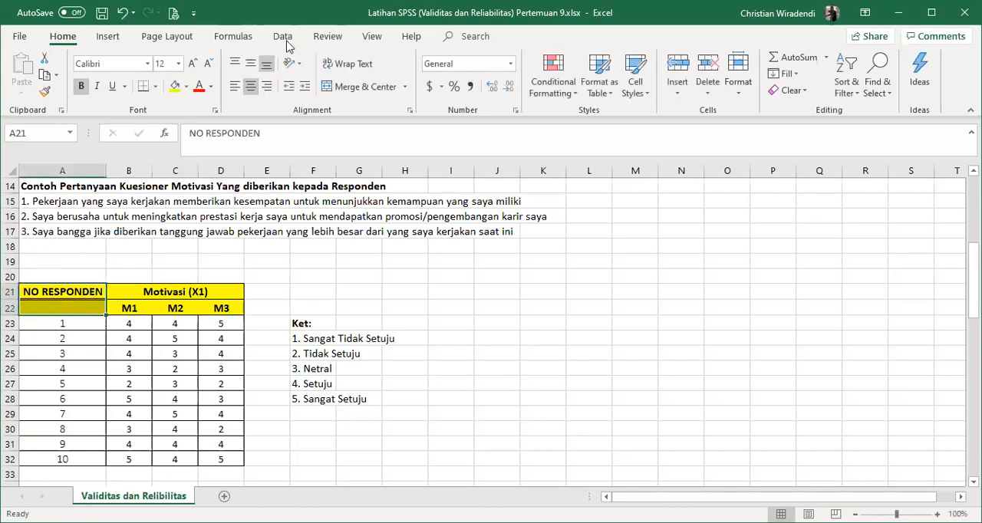
pyautogui.click(351, 87)
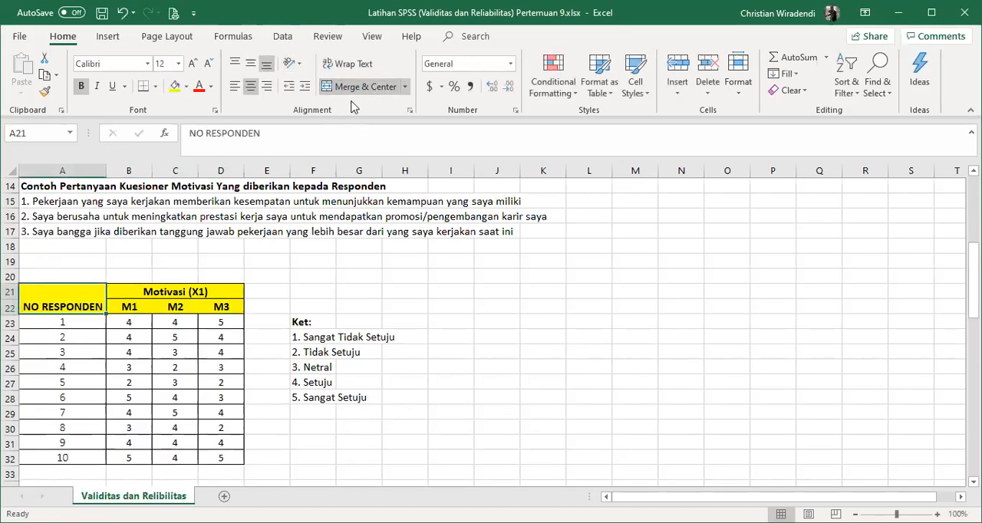
pyautogui.click(250, 64)
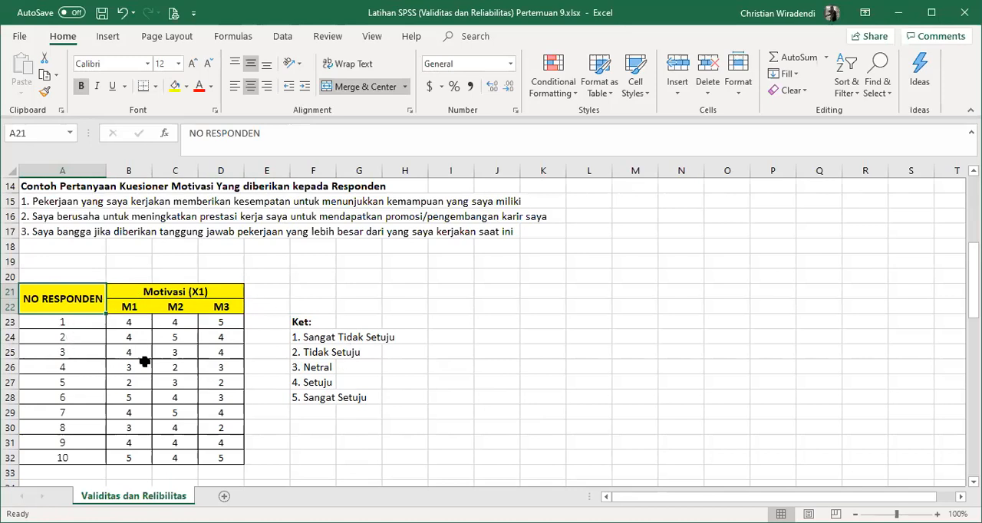
pyautogui.scroll(-1, 144, 362)
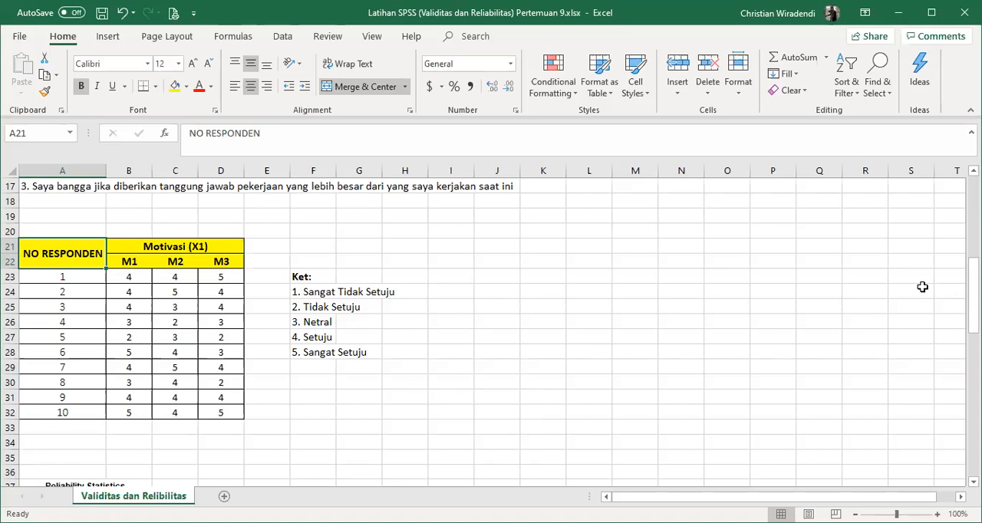
pyautogui.scroll(1, 177, 262)
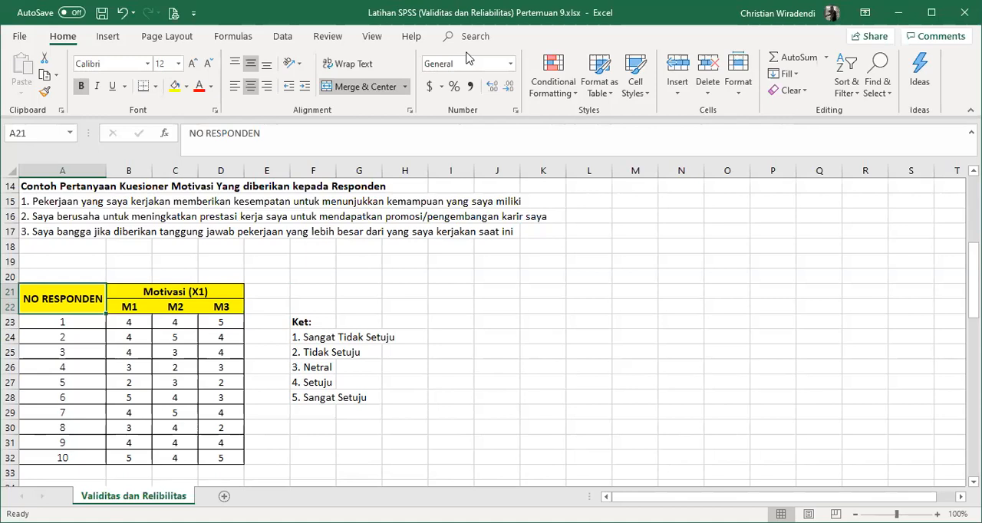
pyautogui.hotkey('alt', 'Tab')
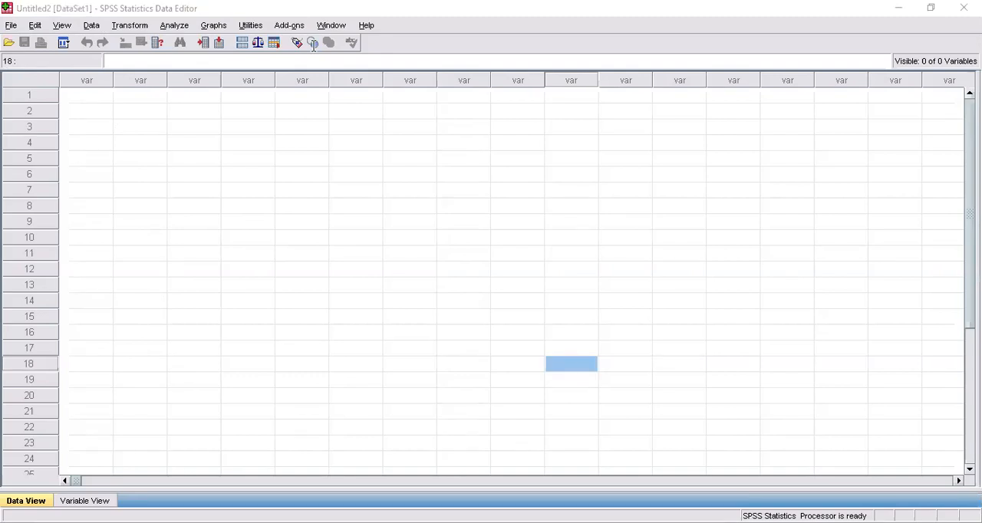
pyautogui.hotkey('alt', 'Tab')
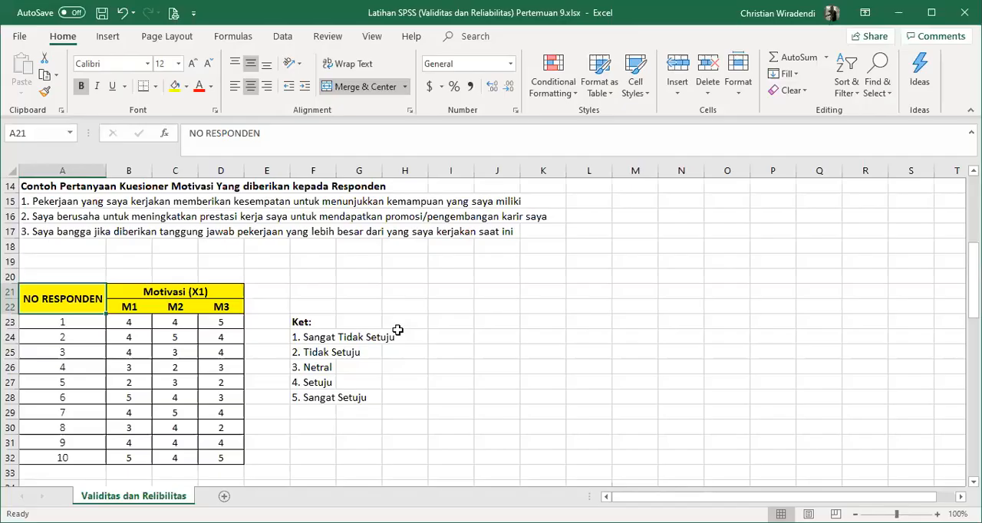
# - Copy the ten respondents' M1 to M3 scores in B23:D32
pyautogui.click(114, 324)
pyautogui.moveTo(114, 324); pyautogui.dragTo(230, 459)
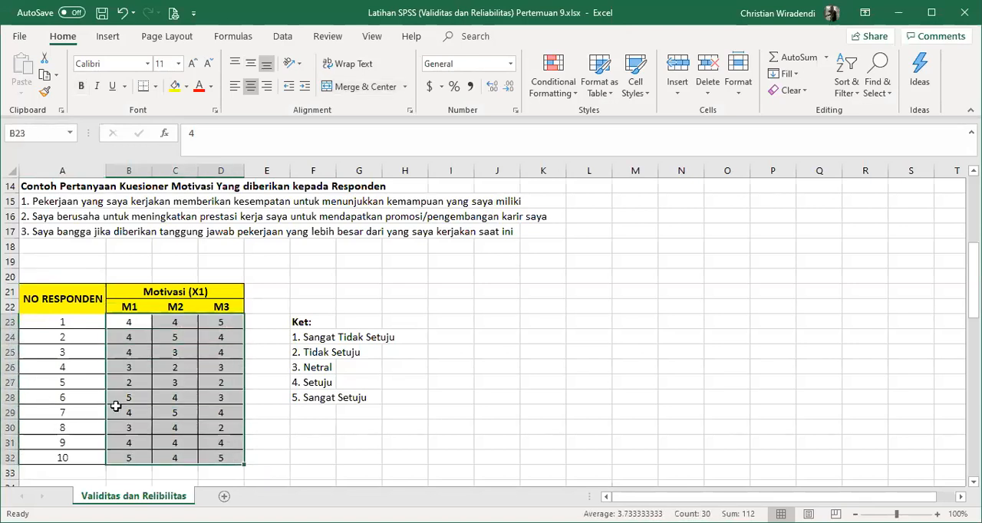
pyautogui.click(202, 391)
pyautogui.moveTo(132, 322); pyautogui.dragTo(223, 463)
pyautogui.hotkey('ctrl', 'c')
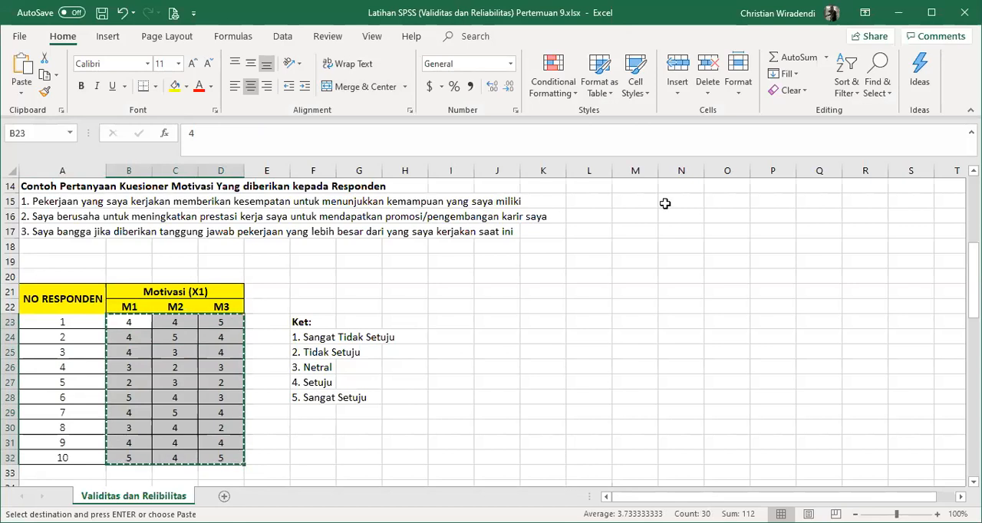
# - Switch to the SPSS Data Editor and paste the copied scores starting at the first case of the first variable
pyautogui.hotkey('alt', 'Tab')
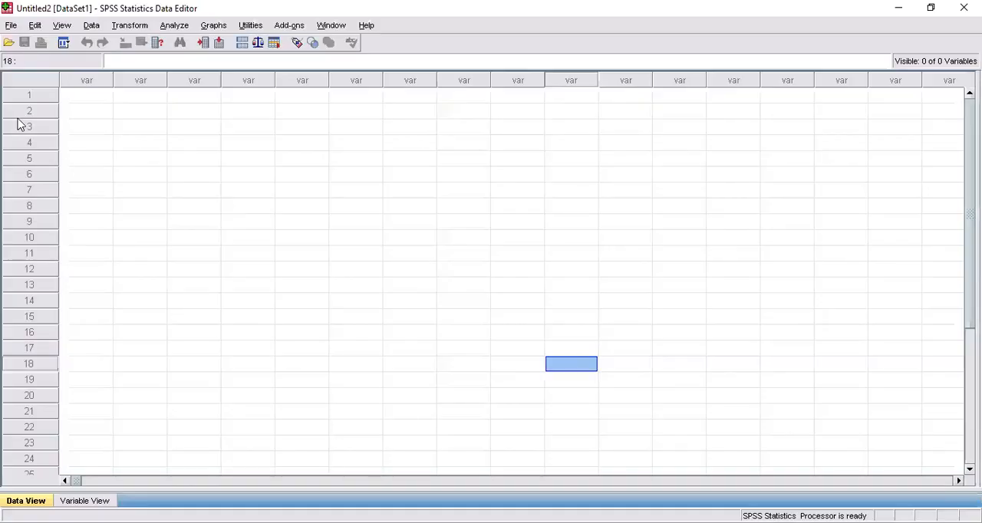
pyautogui.click(92, 97)
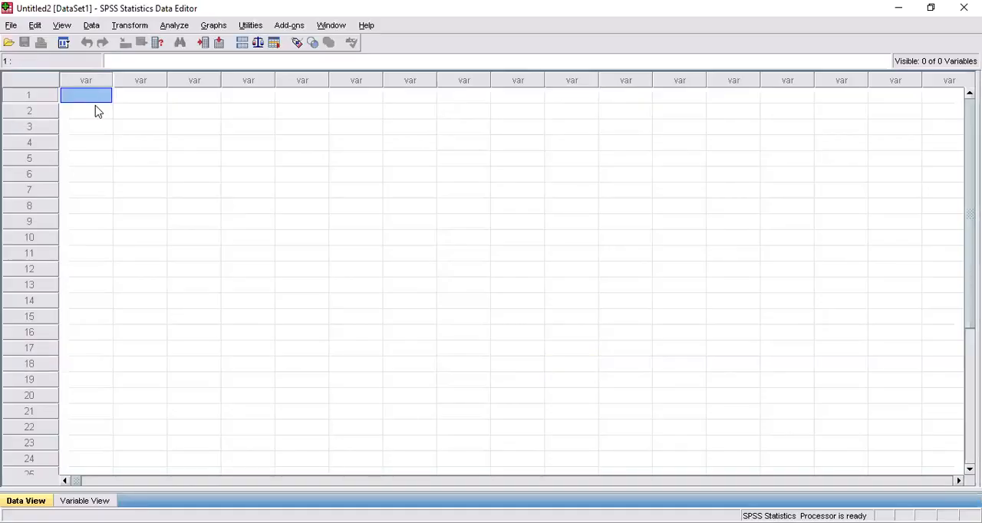
pyautogui.hotkey('ctrl', 'v')
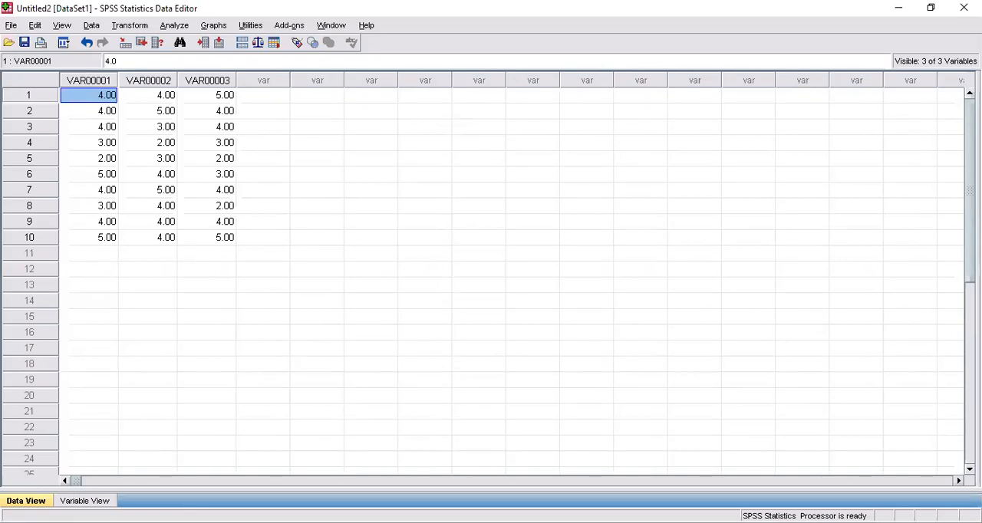
# - Rename the three pasted variables as M1, M2 and M3
pyautogui.click(83, 500)
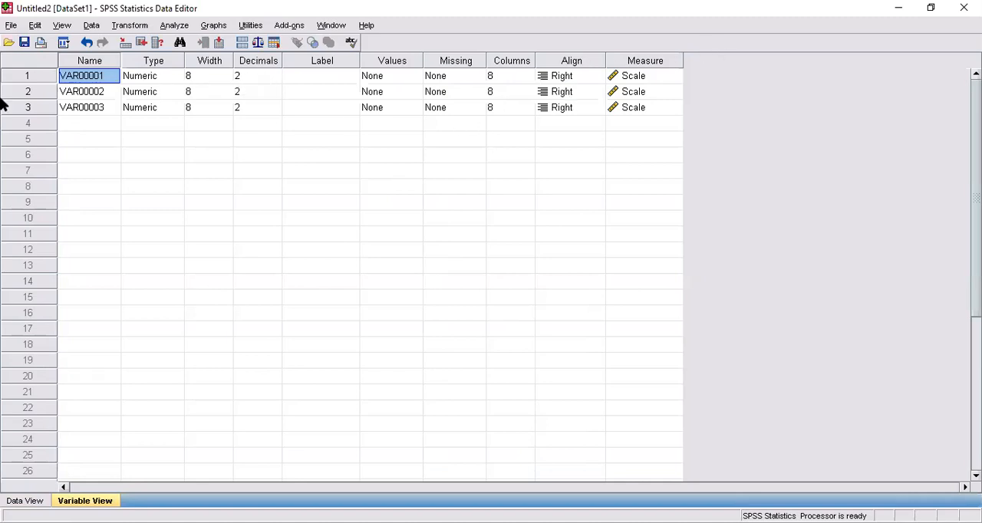
pyautogui.write('M')
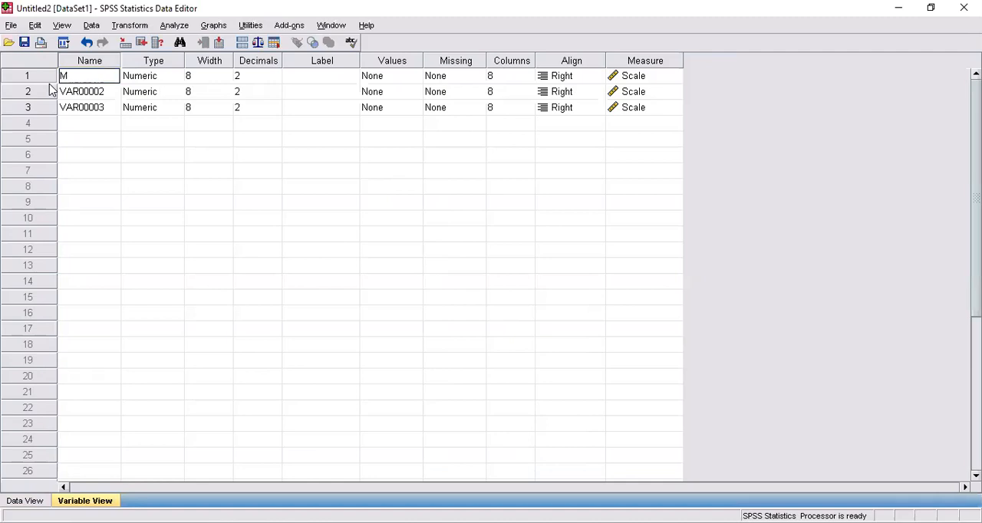
pyautogui.write('1')
pyautogui.press('Return')
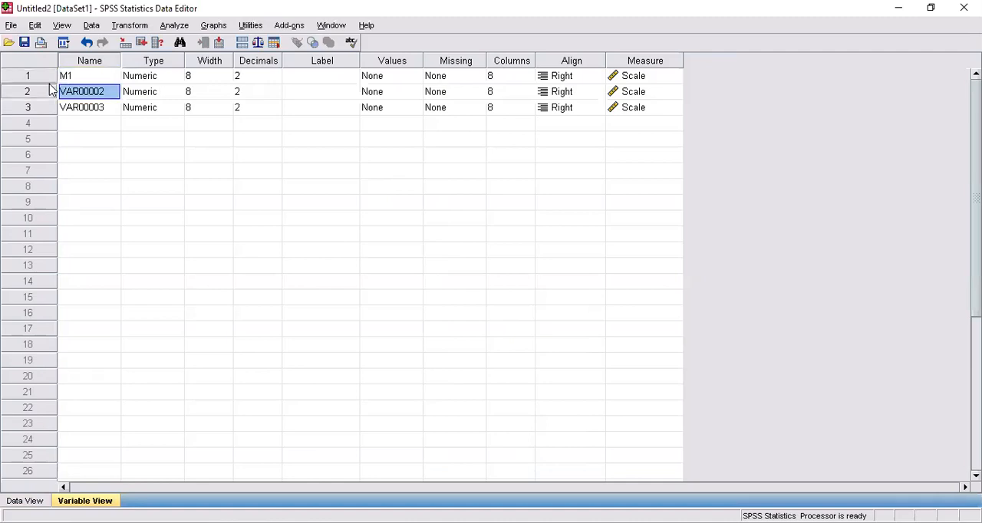
pyautogui.write('M2')
pyautogui.press('Return')
pyautogui.write('M3')
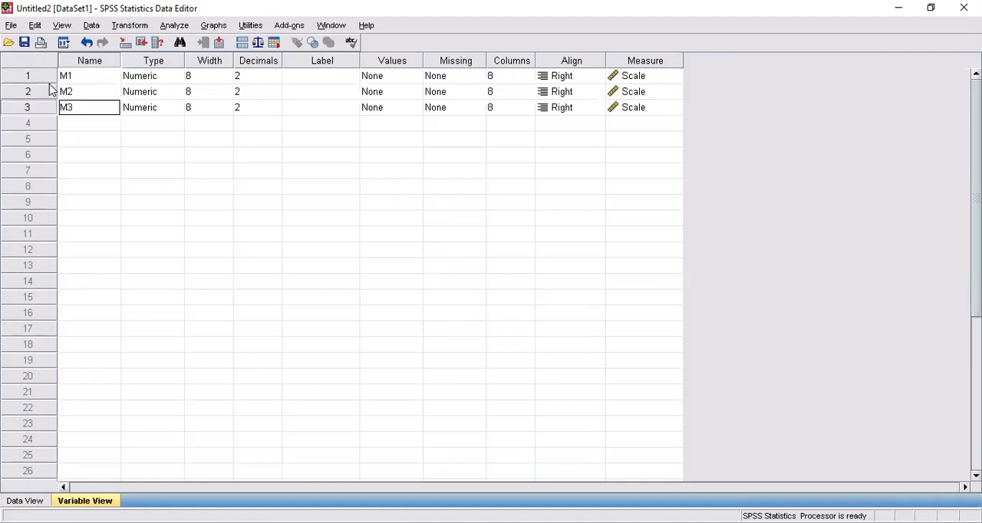
# - Set the decimals of M1, M2 and M3 to 0 and return to the data grid
pyautogui.click(260, 76)
pyautogui.click(274, 74)
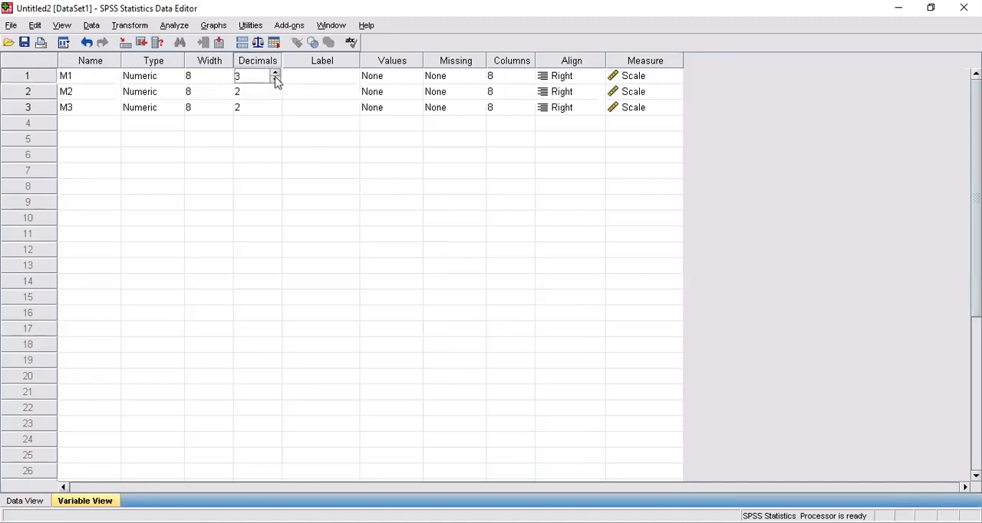
pyautogui.press('BackSpace')
pyautogui.write('0')
pyautogui.press('Tab')
pyautogui.click(278, 93)
pyautogui.click(275, 88)
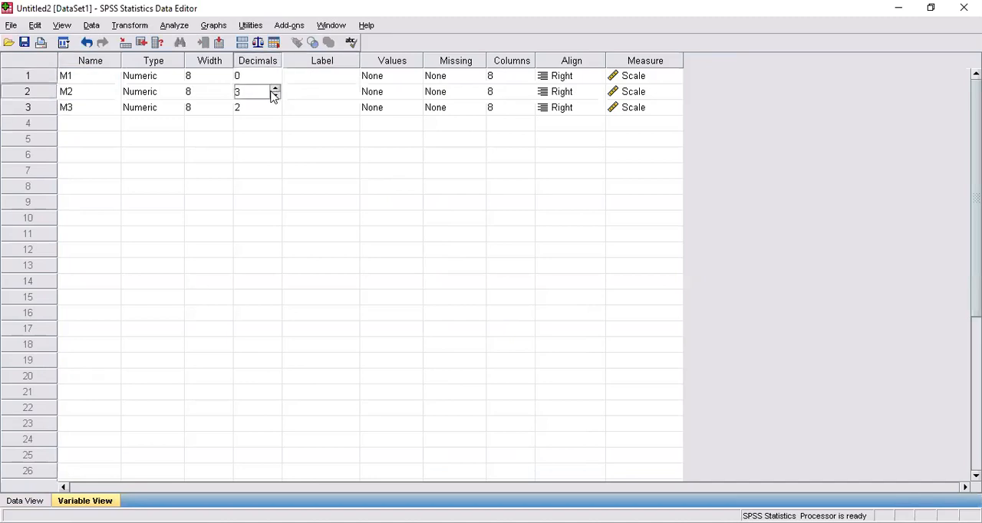
pyautogui.write('0')
pyautogui.click(266, 108)
pyautogui.press('BackSpace')
pyautogui.write('0')
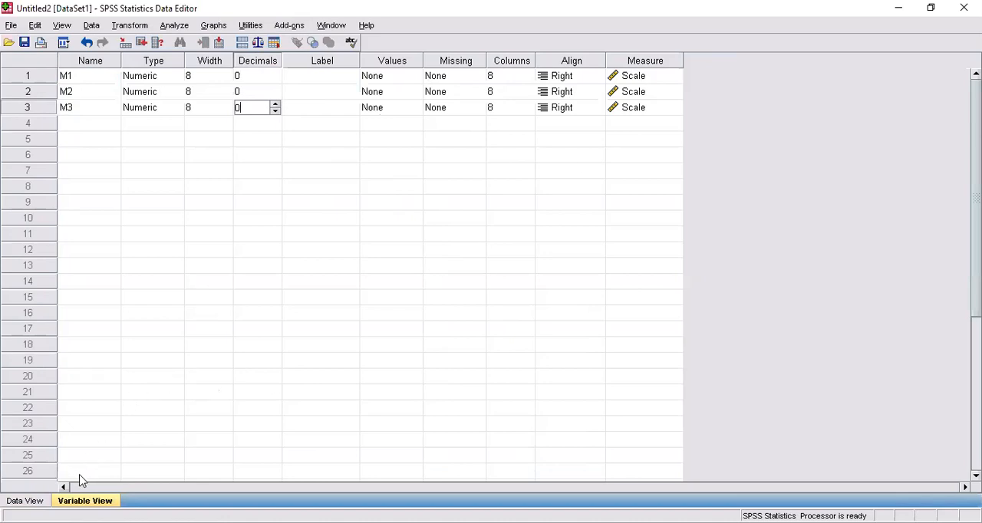
pyautogui.click(25, 500)
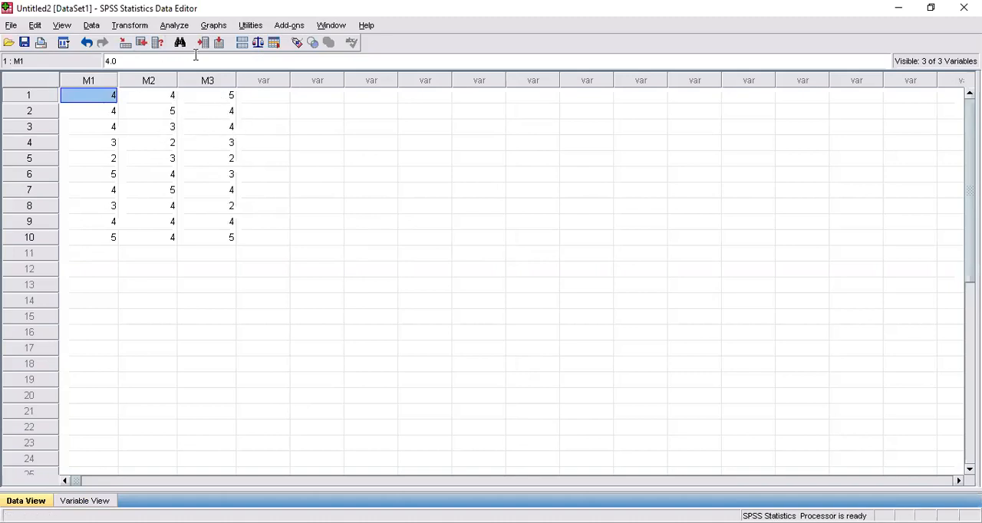
# - Set up a Bivariate Correlations analysis with M1, M2 and M3 as its variables
pyautogui.click(174, 26)
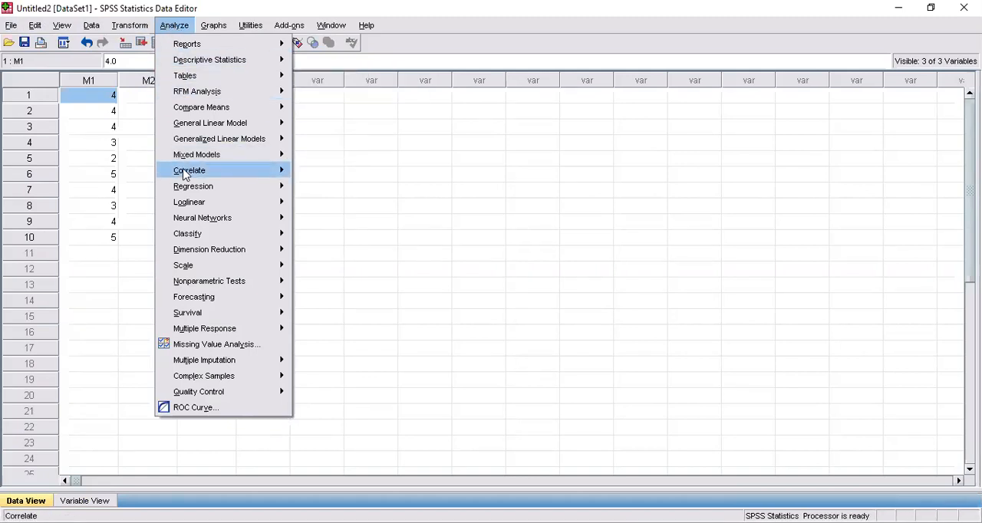
pyautogui.moveTo(184, 175)
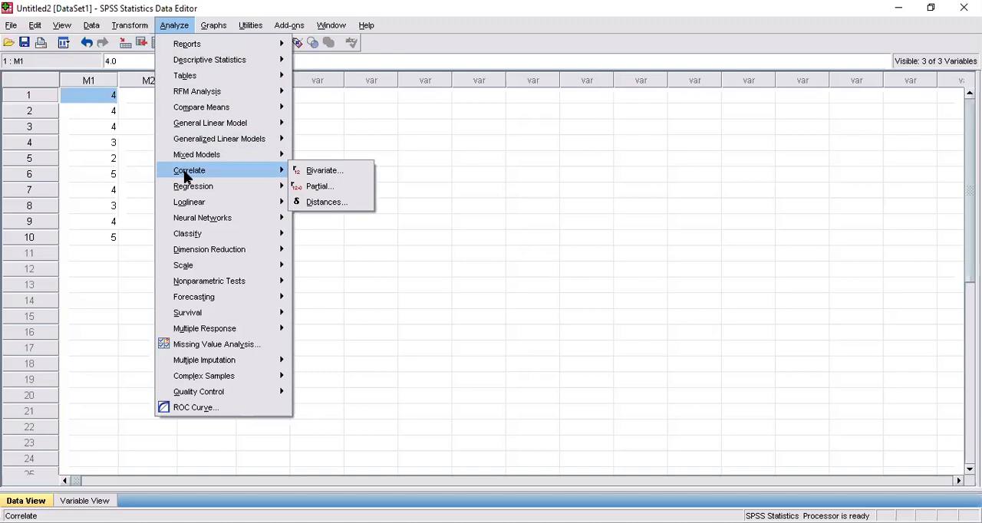
pyautogui.click(330, 177)
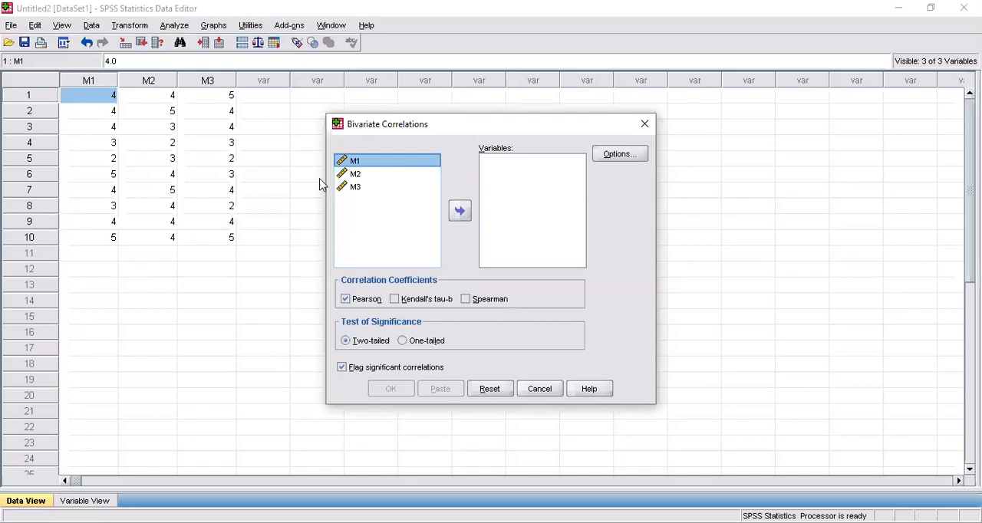
pyautogui.hotkey('shift', 'Down')
pyautogui.hotkey('shift', 'Down')
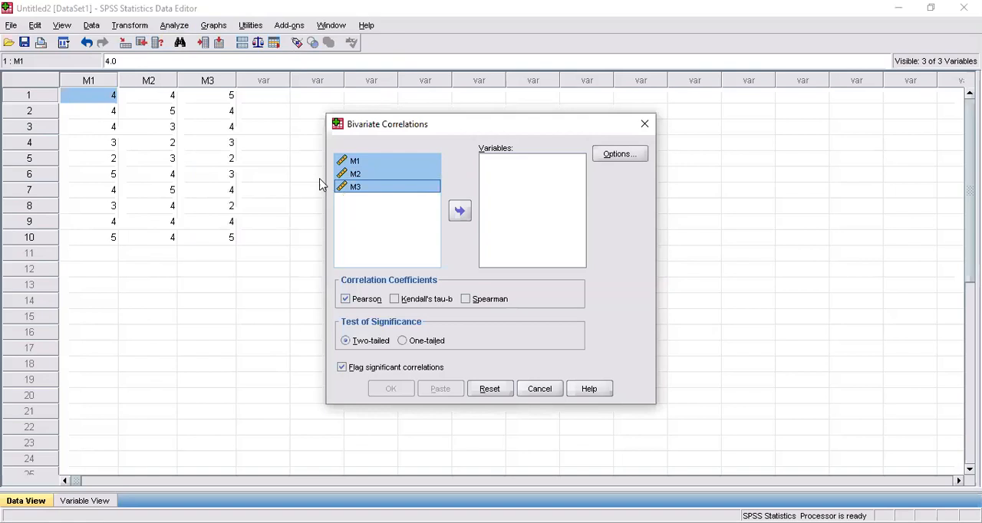
pyautogui.click(458, 213)
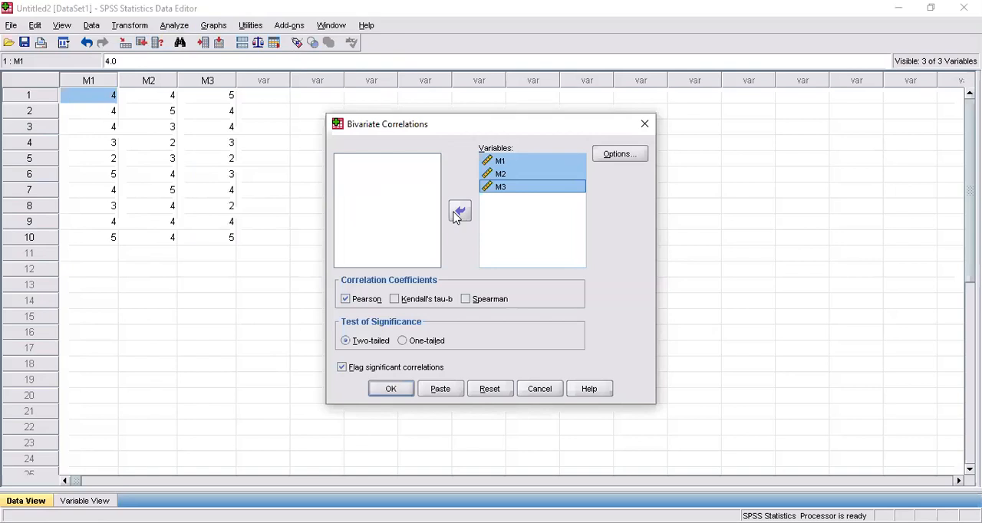
# - Check the correlation options without altering them, and run the two-tailed Pearson correlation with significant correlations flagged
pyautogui.click(616, 159)
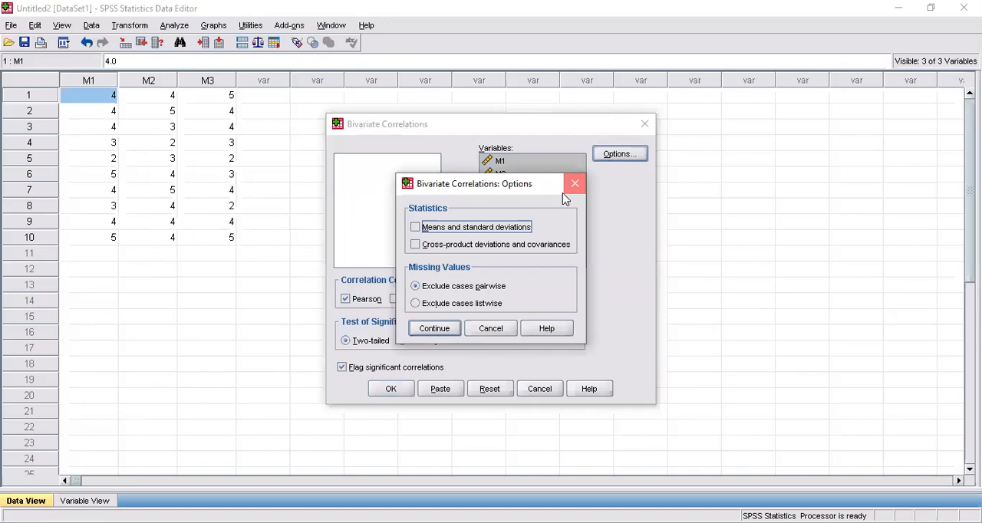
pyautogui.click(564, 192)
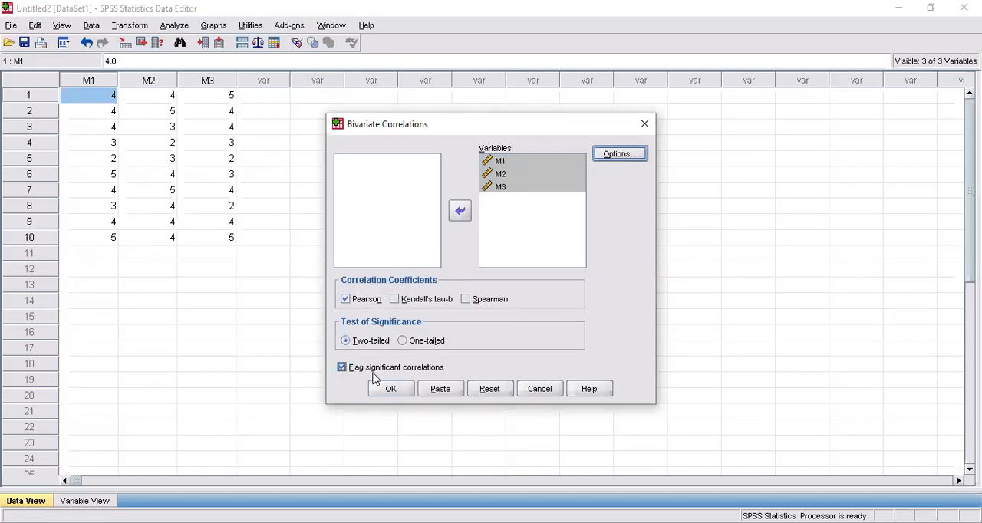
pyautogui.click(394, 392)
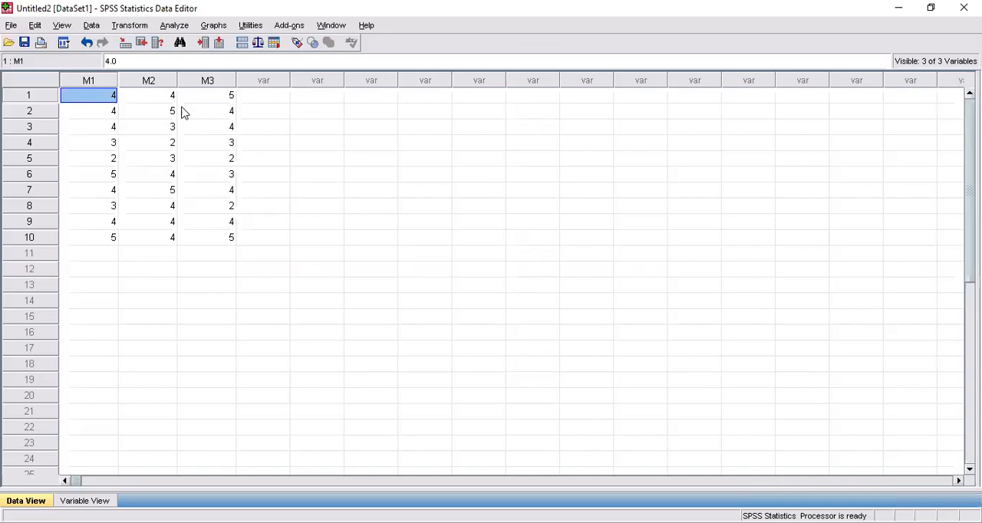
# - Set up a scale Reliability Analysis with M1, M2 and M3 as its items
pyautogui.click(174, 29)
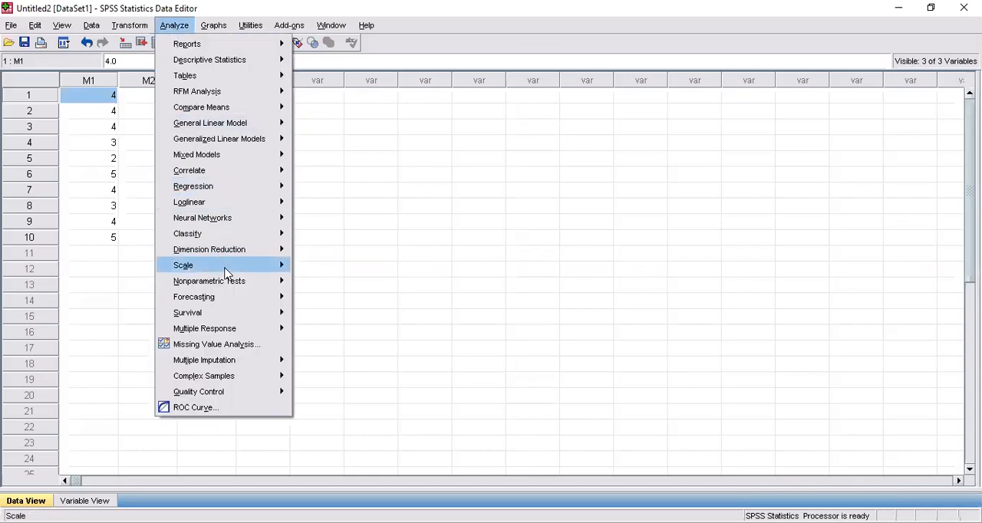
pyautogui.moveTo(193, 270)
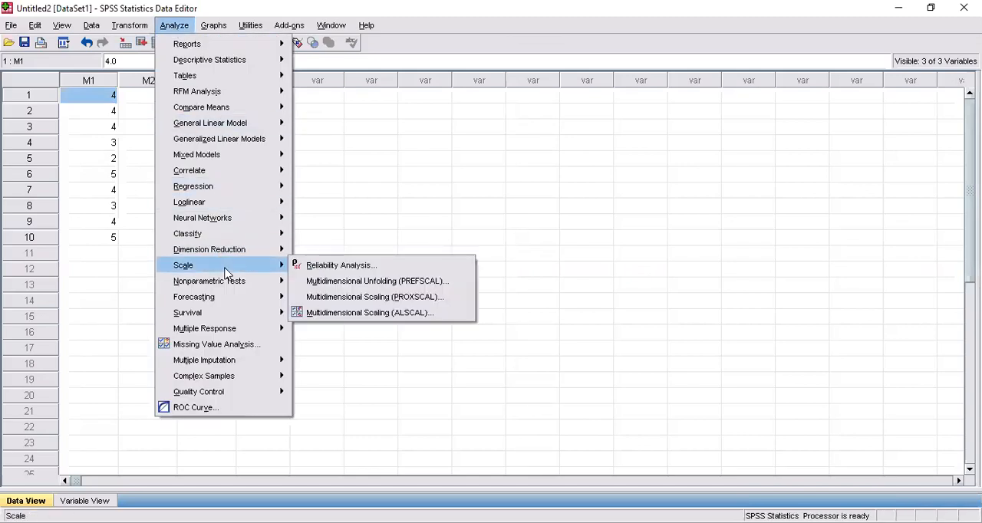
pyautogui.click(326, 273)
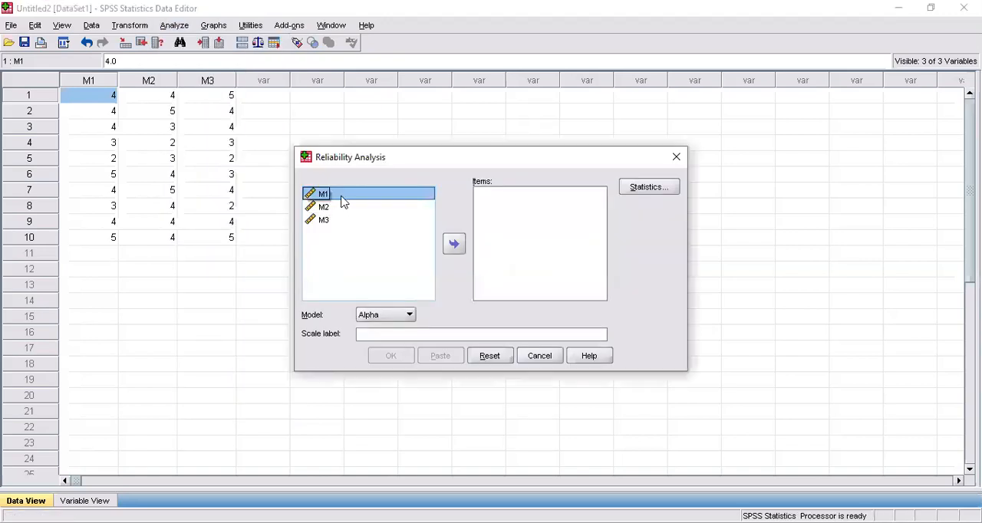
pyautogui.hotkey('shift', 'Down')
pyautogui.hotkey('shift', 'Down')
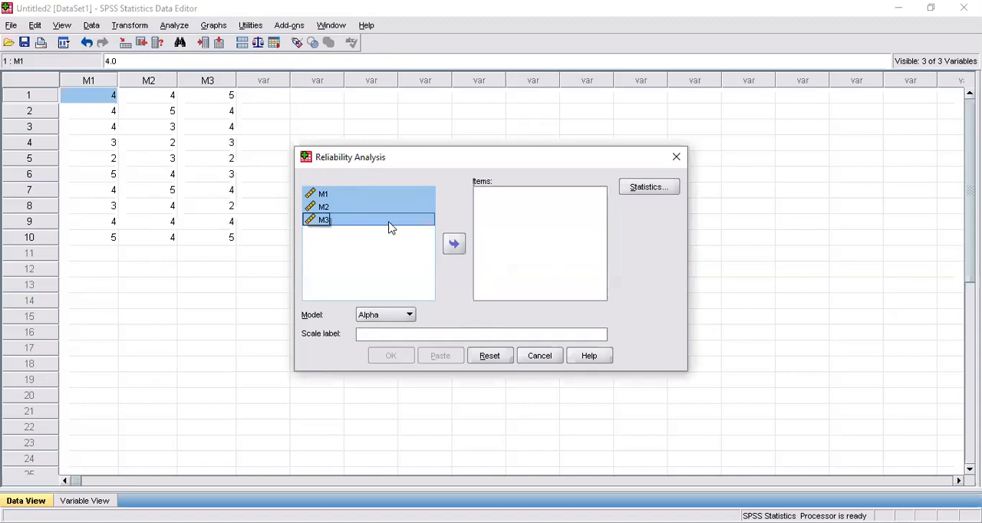
pyautogui.click(454, 244)
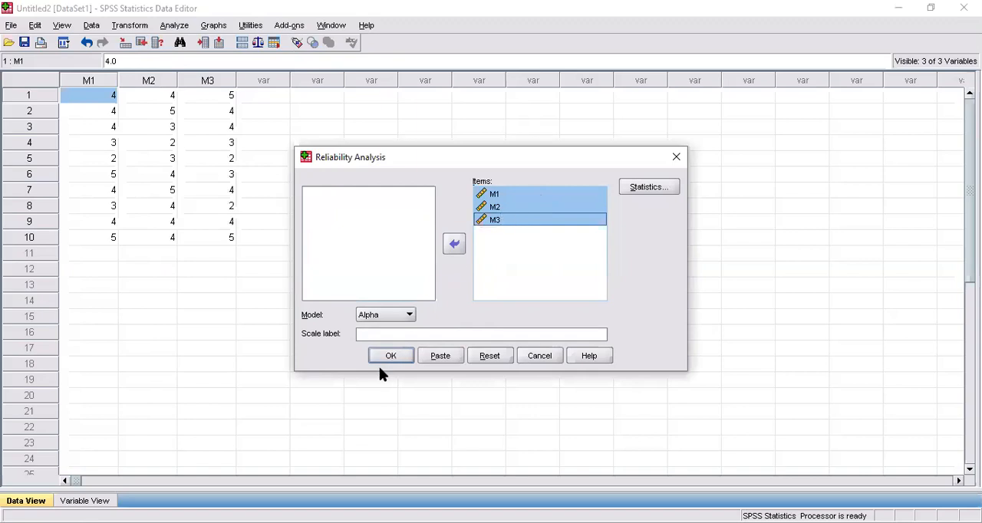
# - Request the "Scale if item deleted" descriptives and run the reliability analysis with the Alpha model
pyautogui.click(637, 193)
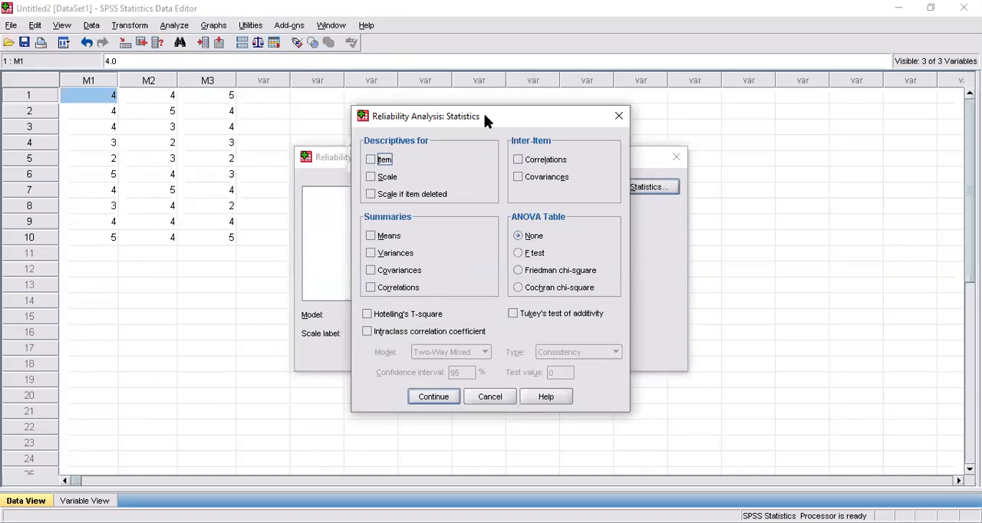
pyautogui.moveTo(484, 122); pyautogui.dragTo(426, 123)
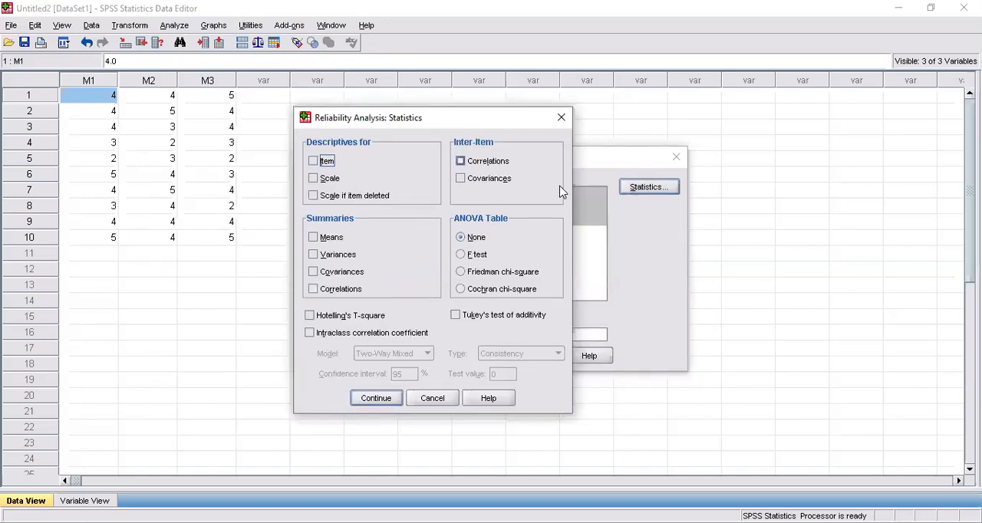
pyautogui.click(343, 198)
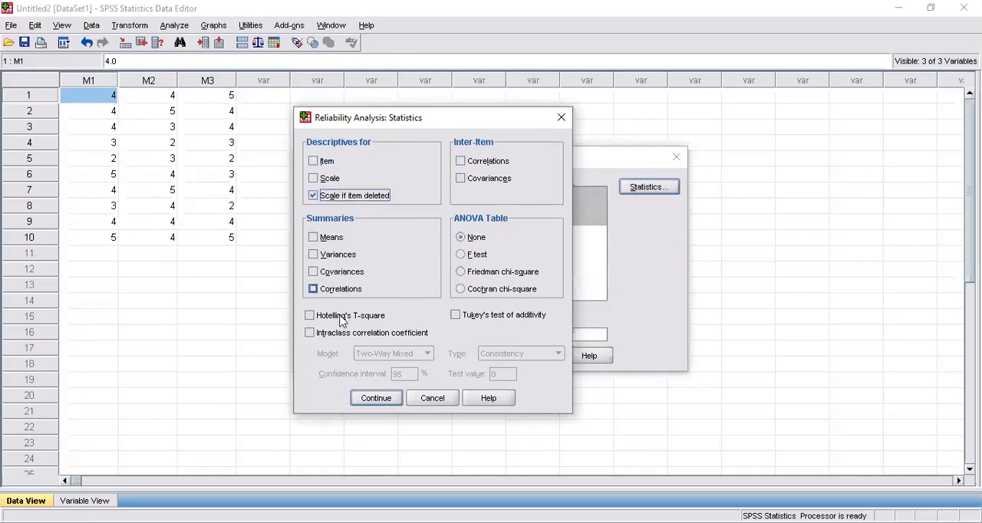
pyautogui.click(371, 402)
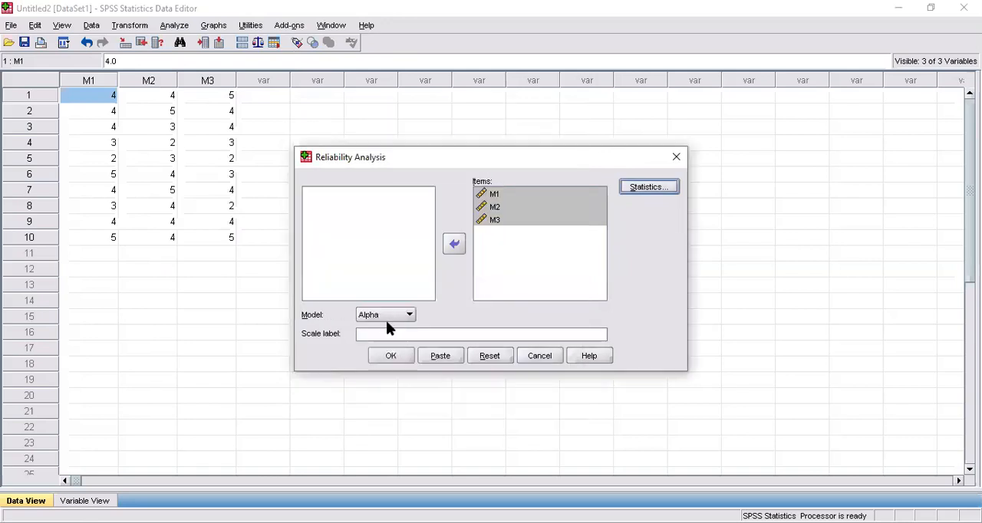
pyautogui.click(392, 357)
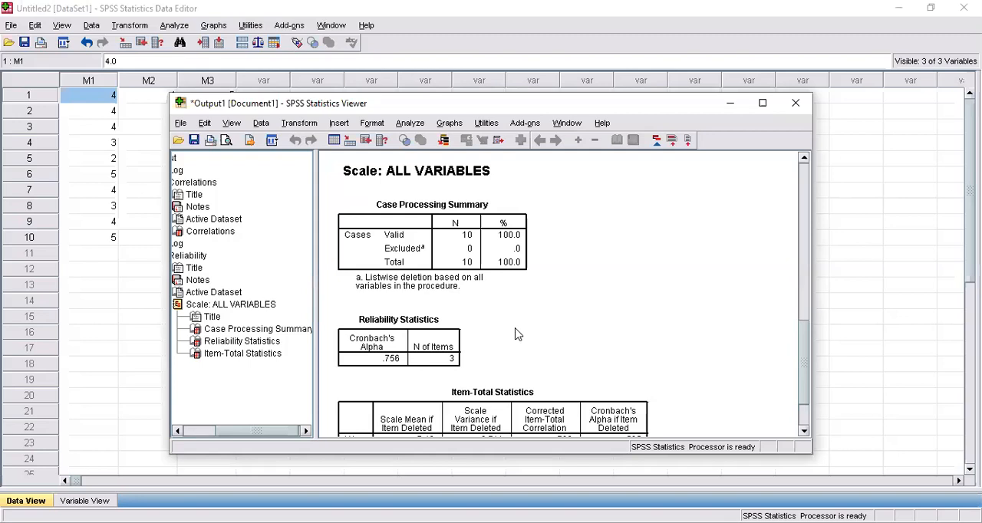
# - Examine the Correlations table and the Reliability Statistics table in the output viewer
pyautogui.click(515, 40)
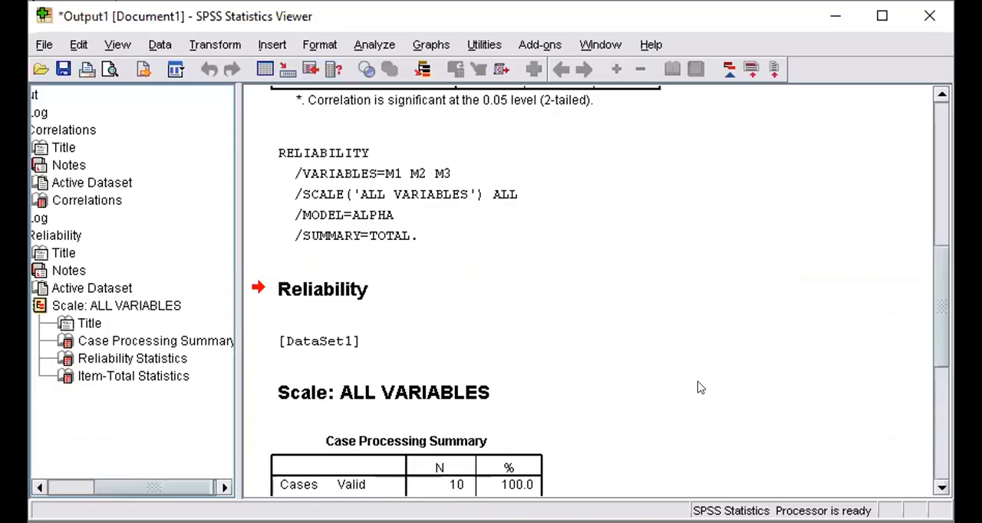
pyautogui.scroll(-3, 634, 362)
pyautogui.scroll(-2, 698, 386)
pyautogui.scroll(3, 365, 193)
pyautogui.scroll(3, 659, 199)
pyautogui.scroll(3, 659, 205)
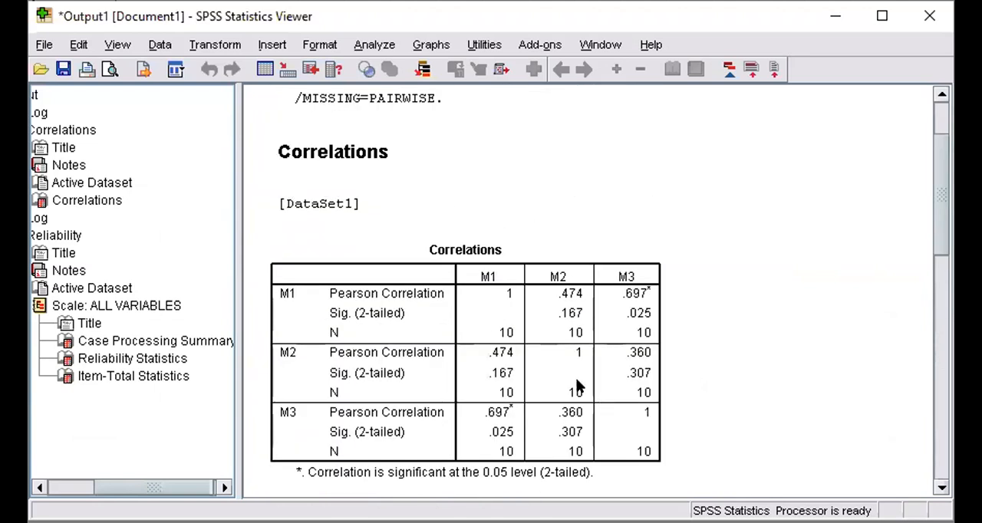
pyautogui.scroll(-3, 577, 386)
pyautogui.scroll(-2, 399, 423)
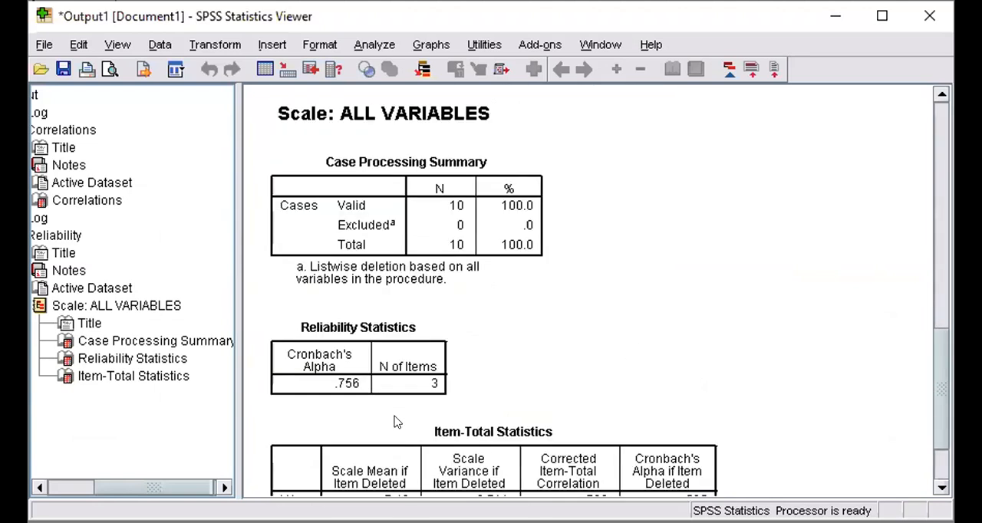
pyautogui.scroll(8, 425, 388)
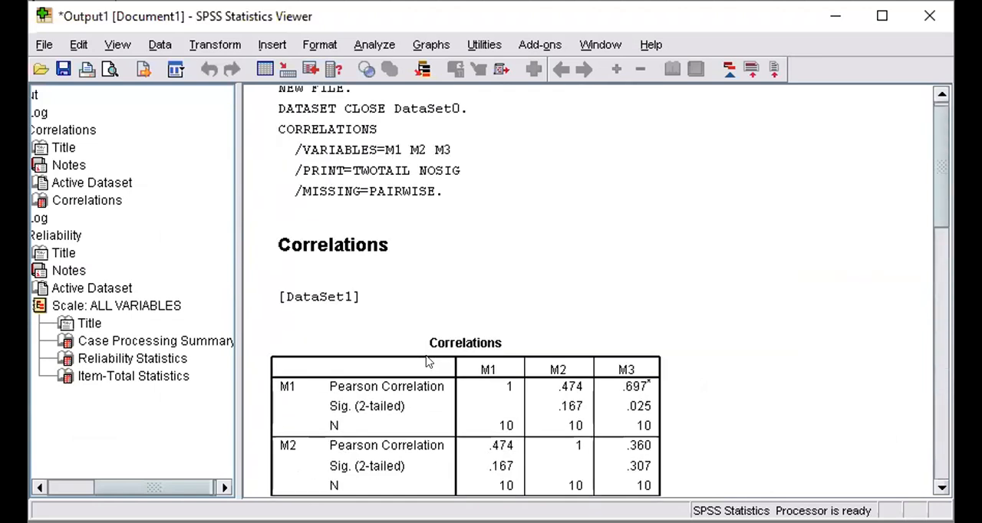
pyautogui.scroll(-3, 428, 362)
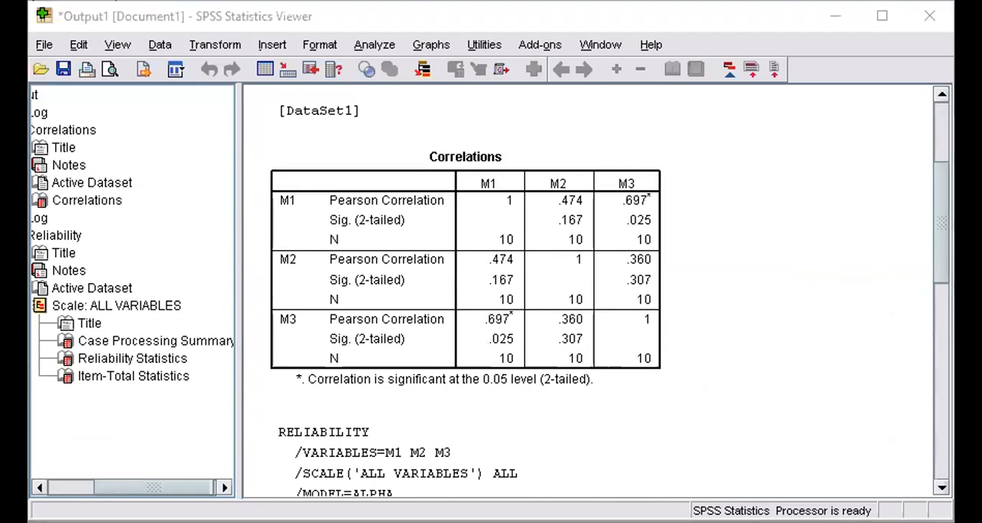
# - Switch to the Excel workbook and review the Reliability Statistics and Correlations tables beneath the questionnaire scores
pyautogui.hotkey('alt', 'Tab')
pyautogui.scroll(-3, 757, 427)
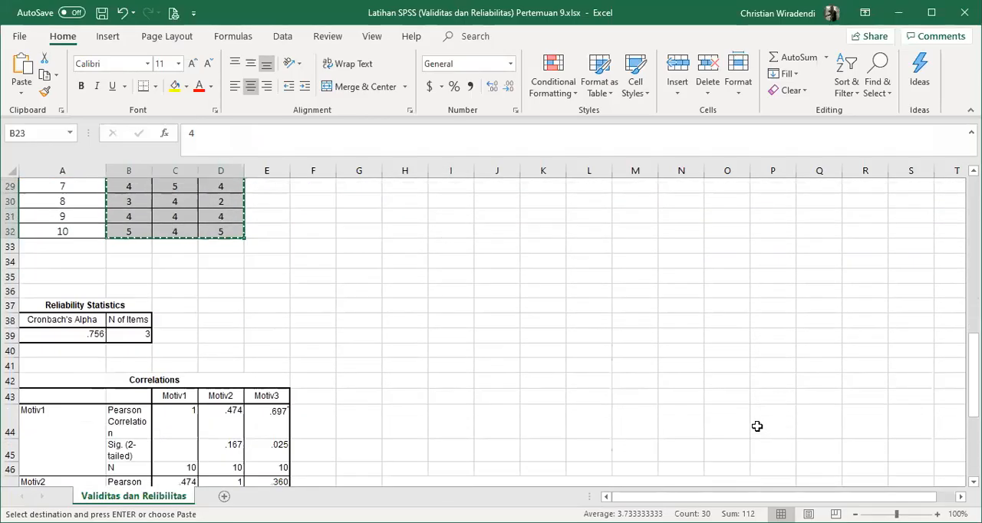
pyautogui.scroll(-2, 97, 323)
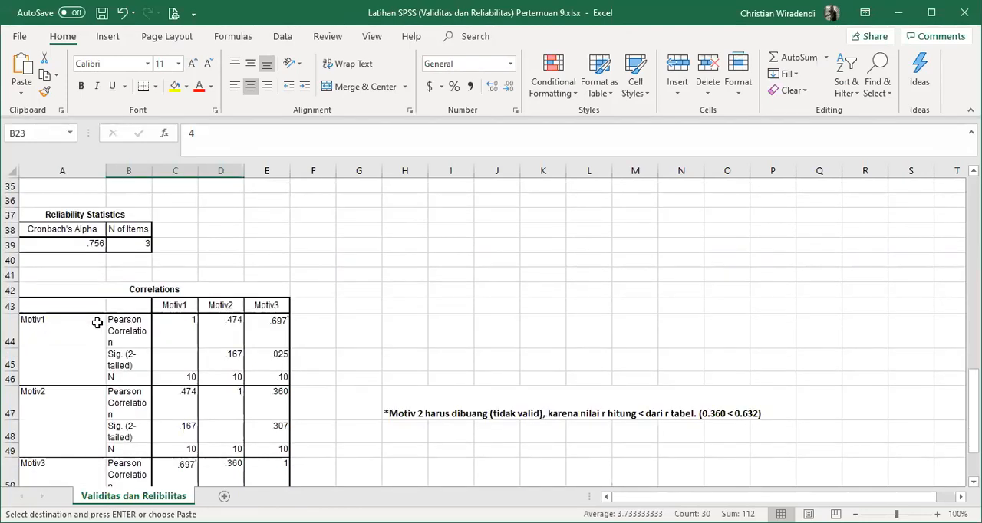
pyautogui.scroll(6, 97, 323)
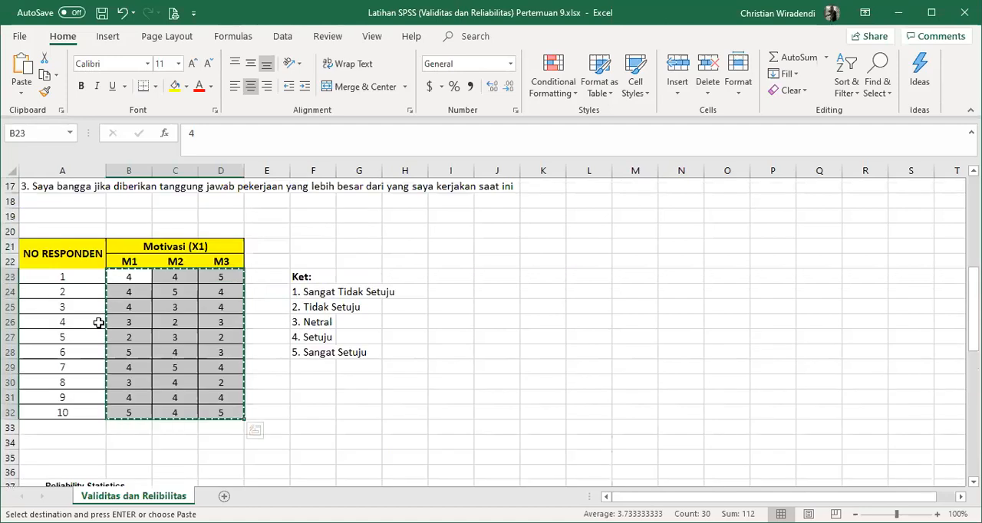
pyautogui.scroll(-3, 98, 323)
pyautogui.scroll(-3, 99, 323)
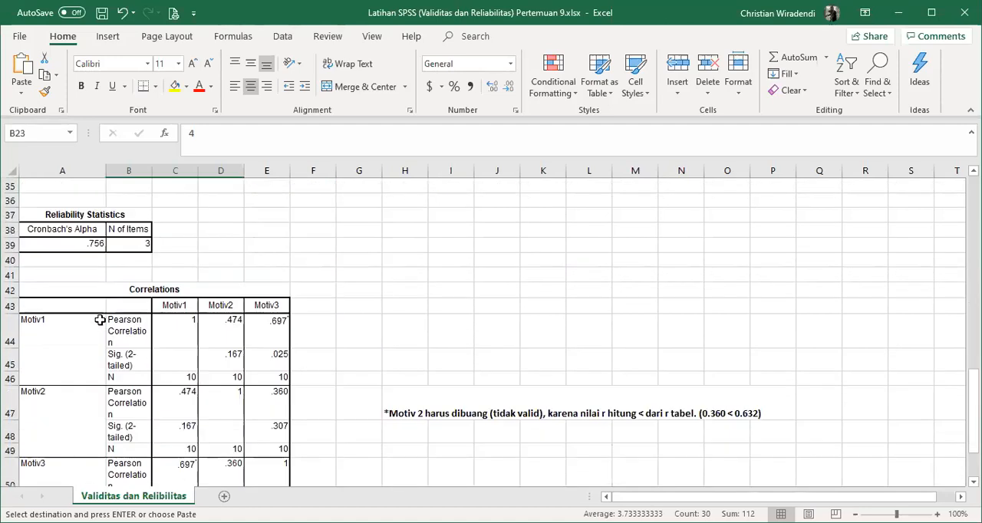
pyautogui.scroll(4, 100, 320)
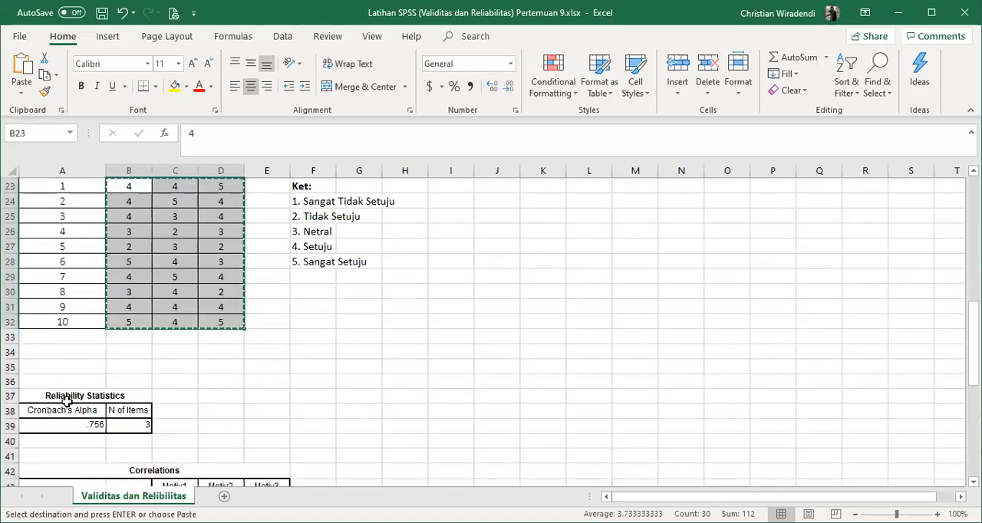
pyautogui.hotkey('ctrl', 'v')
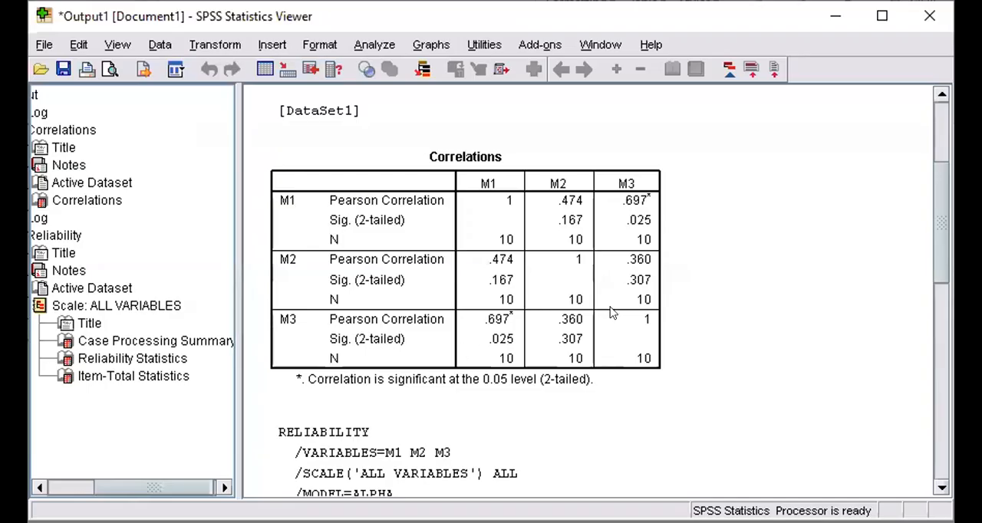
# - Return to the SPSS output and select the Reliability Statistics table, showing its copy and export commands
pyautogui.scroll(-8, 614, 315)
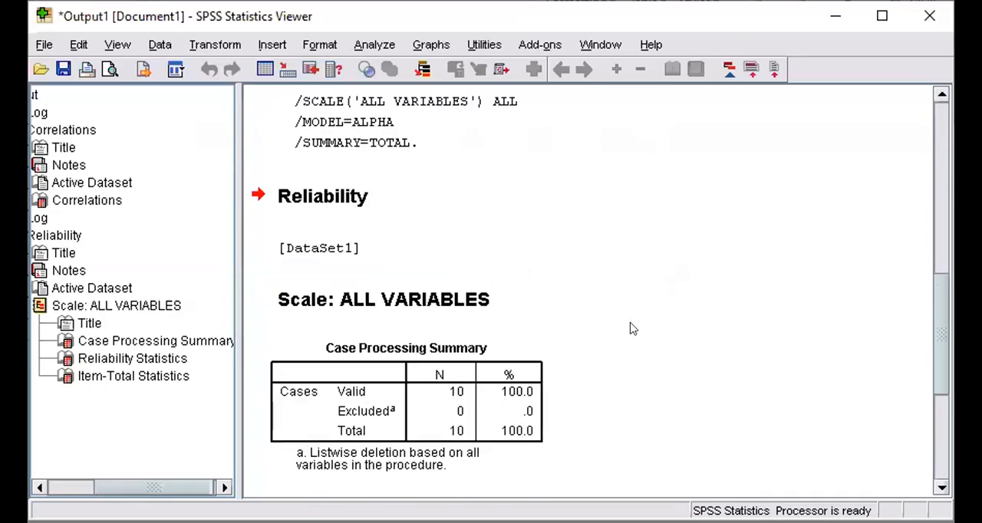
pyautogui.scroll(-3, 426, 423)
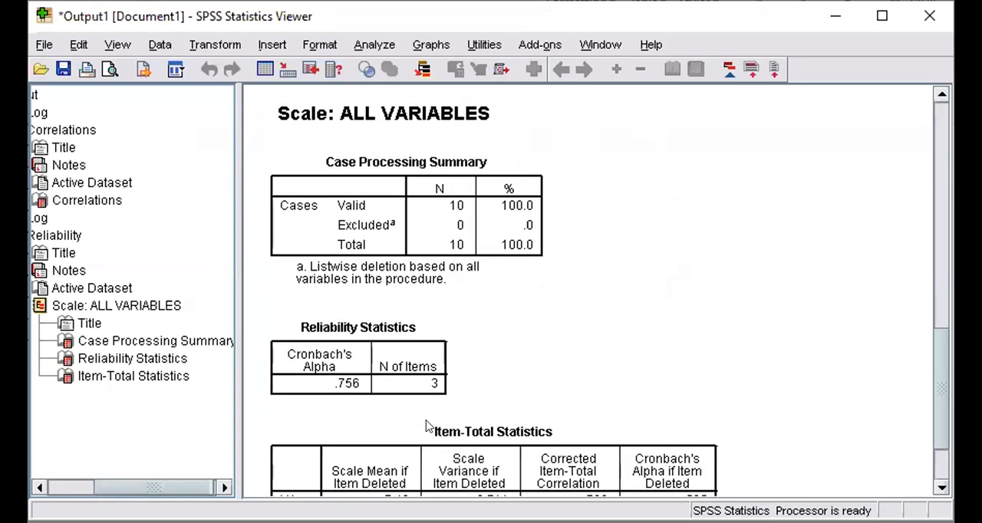
pyautogui.rightClick(347, 373)
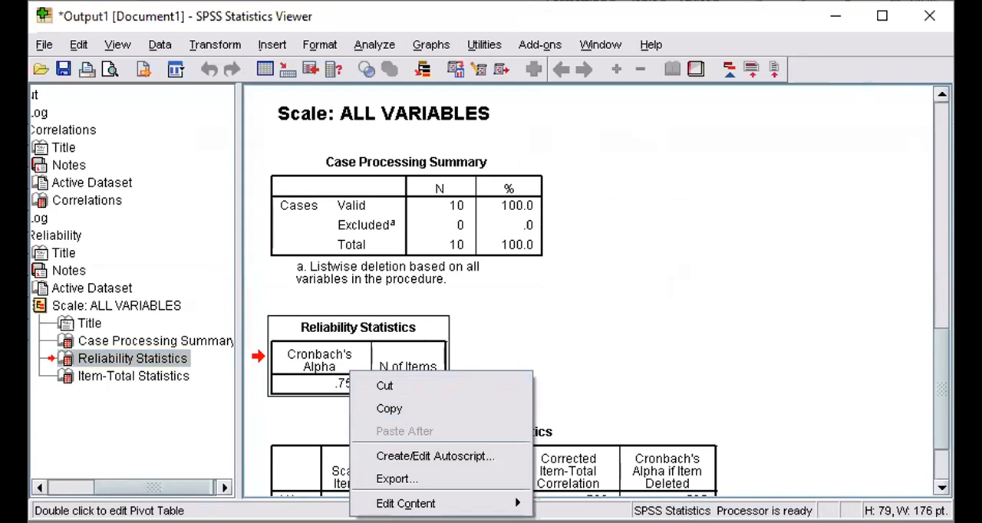
# - Switch to Excel and review the Cronbach's alpha criterion, the Reliability Statistics and Correlations tables, and the validity note on Motiv 2
pyautogui.hotkey('alt', 'Tab')
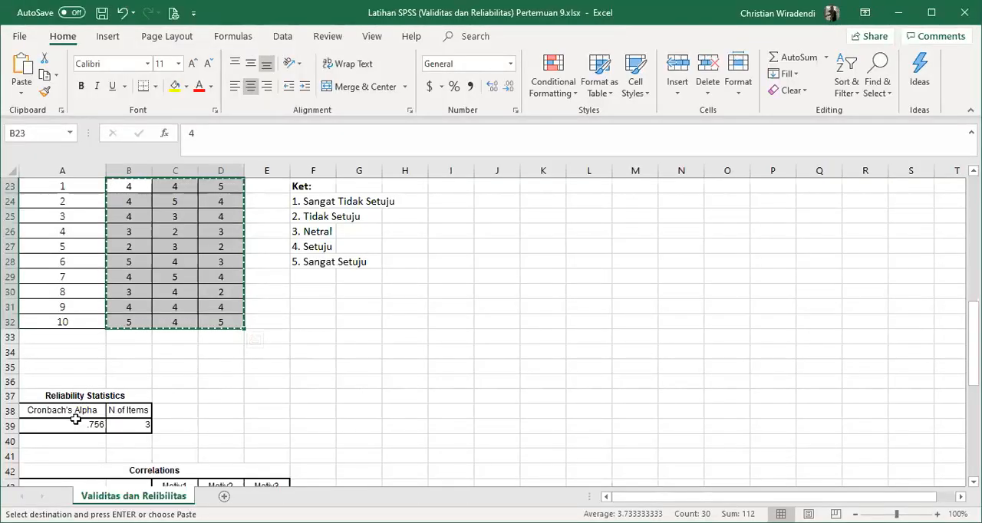
pyautogui.scroll(6, 308, 417)
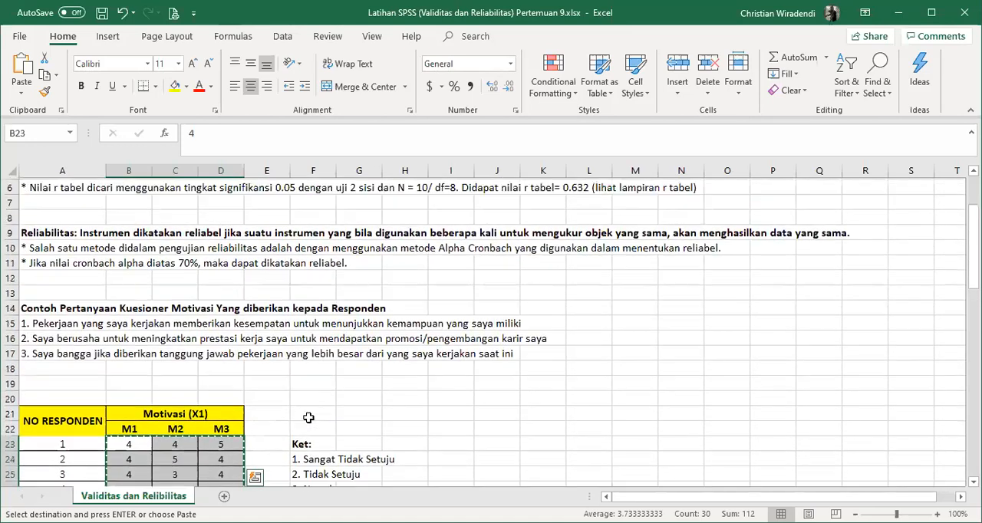
pyautogui.scroll(1, 308, 417)
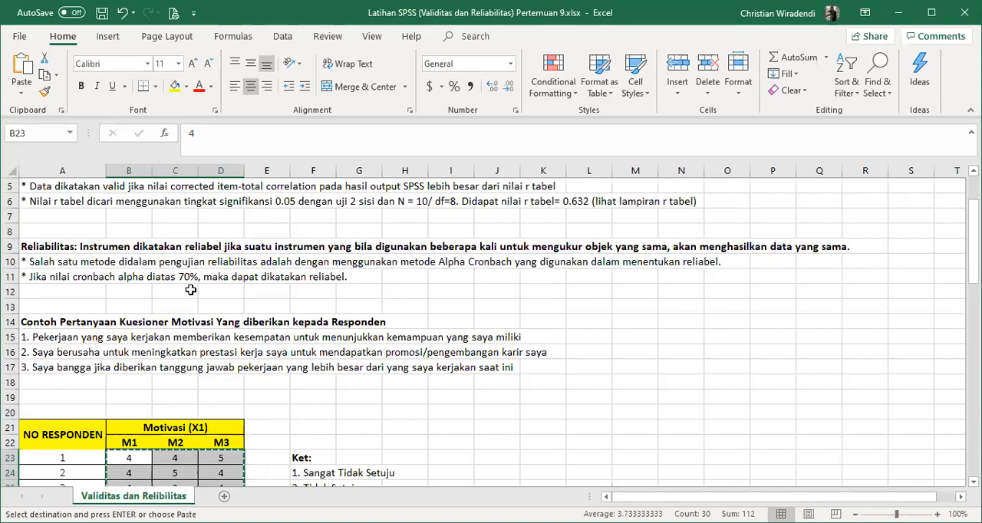
pyautogui.scroll(-5, 302, 290)
pyautogui.scroll(-2, 327, 328)
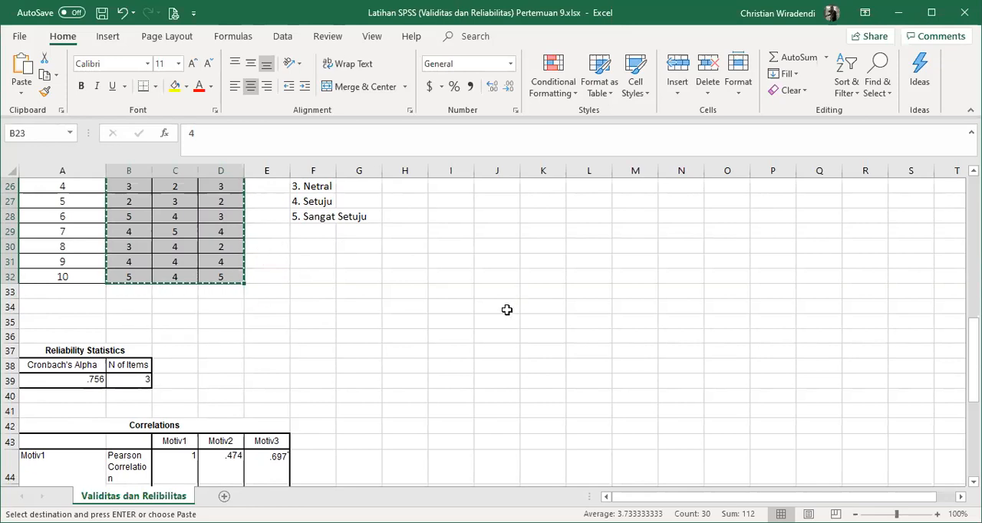
pyautogui.scroll(-2, 506, 310)
pyautogui.scroll(1, 506, 307)
pyautogui.scroll(5, 506, 306)
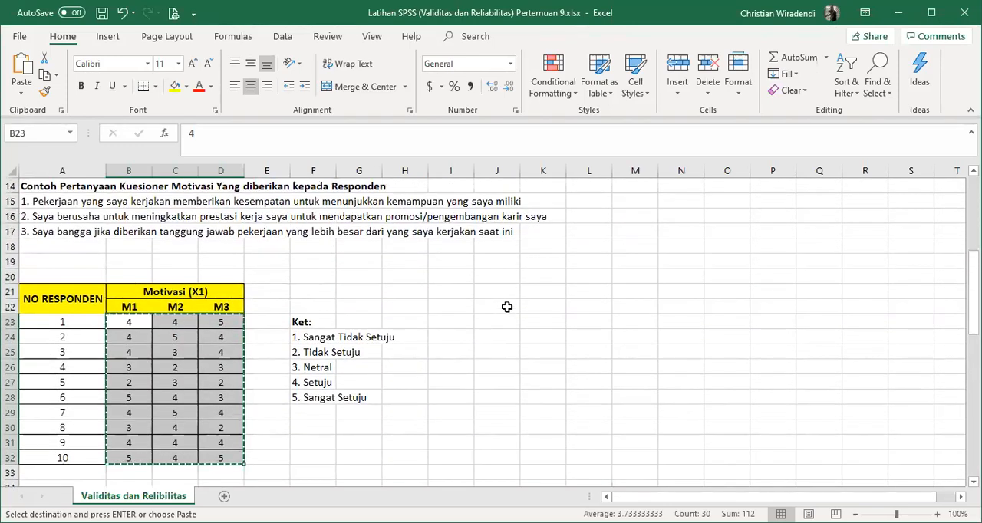
pyautogui.scroll(-2, 514, 301)
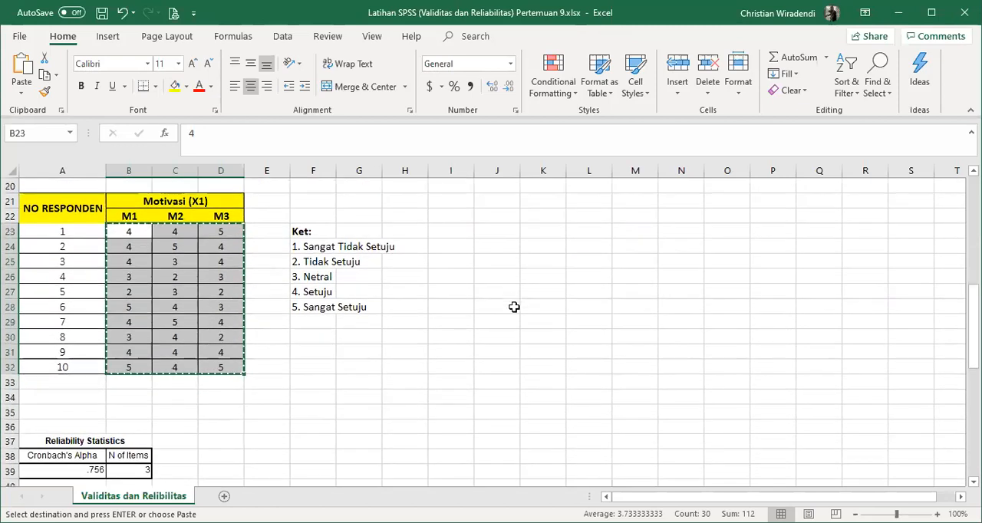
pyautogui.scroll(-4, 521, 309)
pyautogui.scroll(-1, 221, 304)
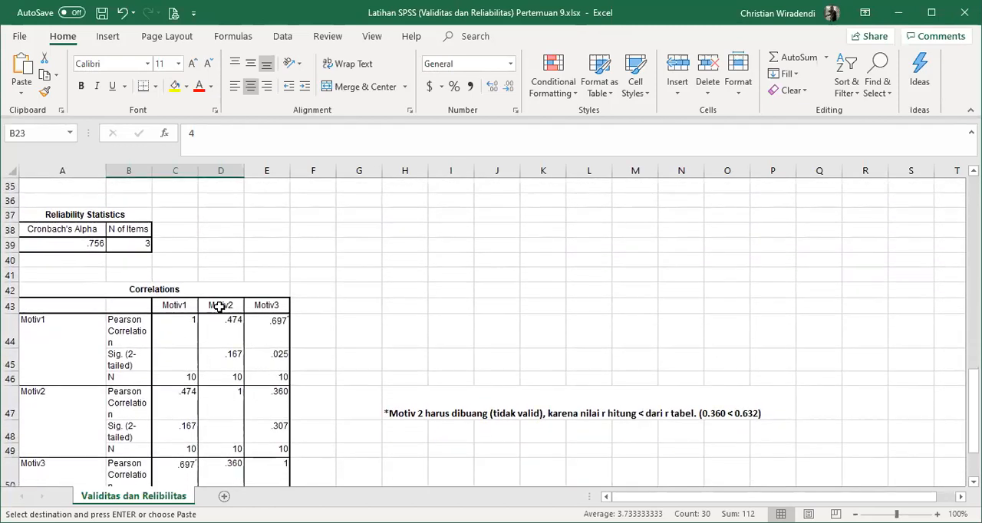
pyautogui.scroll(-2, 222, 304)
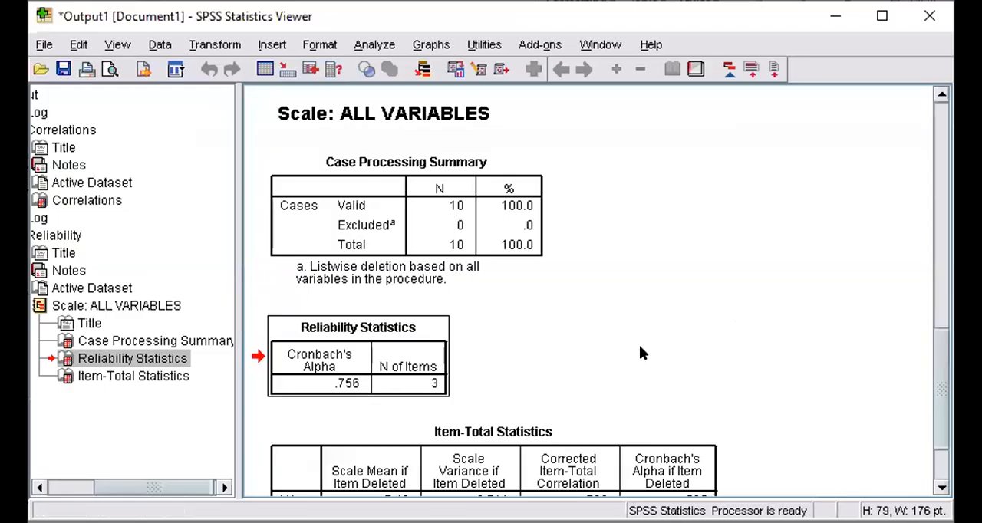
# - Return to the Correlations table in the SPSS output and select it, showing its copy and export commands
pyautogui.scroll(3, 637, 344)
pyautogui.scroll(10, 634, 343)
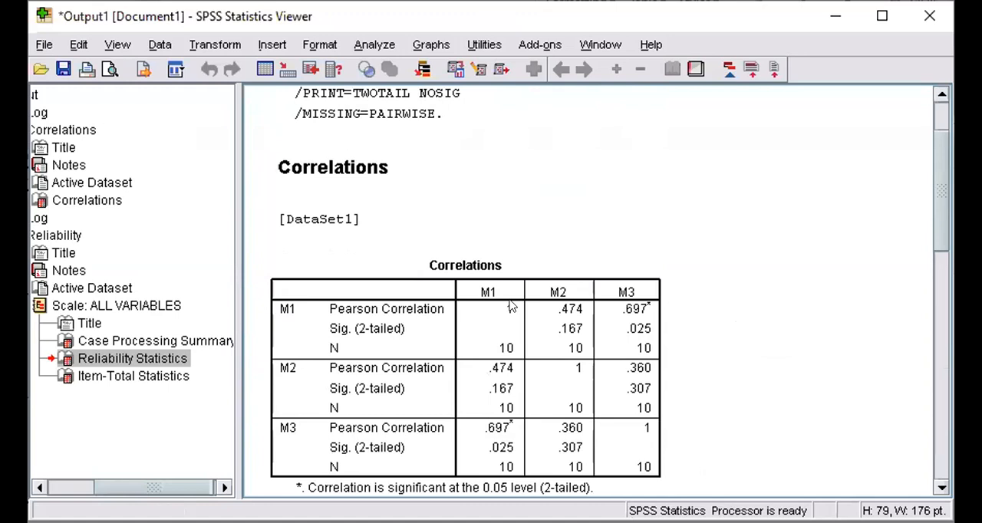
pyautogui.rightClick(511, 306)
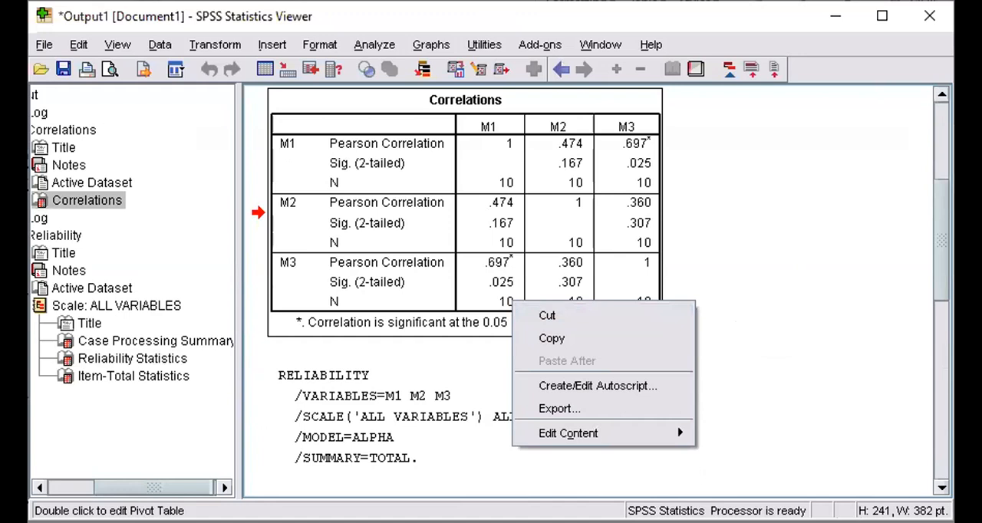
# - Switch to Excel and review the validity and reliability criteria, the Reliability Statistics and Correlations tables, and the Motiv 2 note
pyautogui.hotkey('alt', 'Tab')
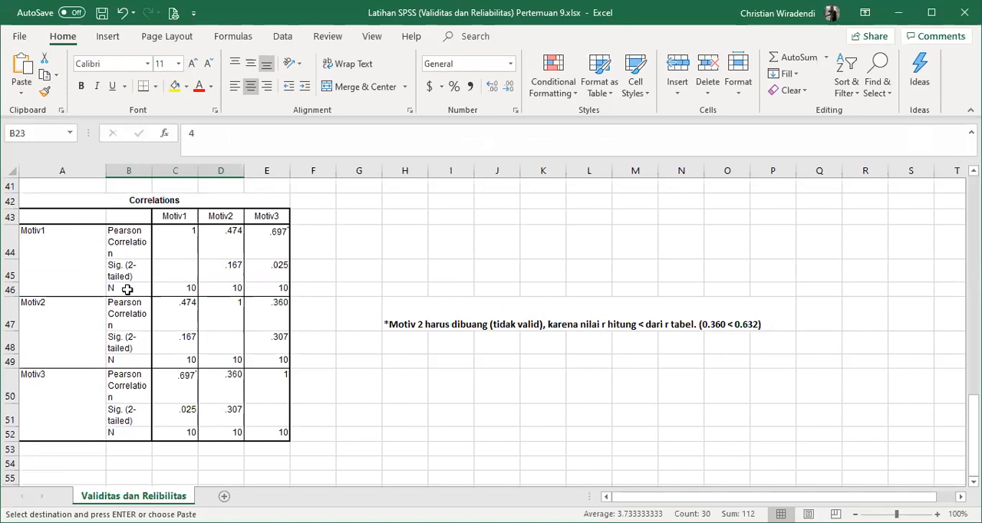
pyautogui.scroll(13, 128, 289)
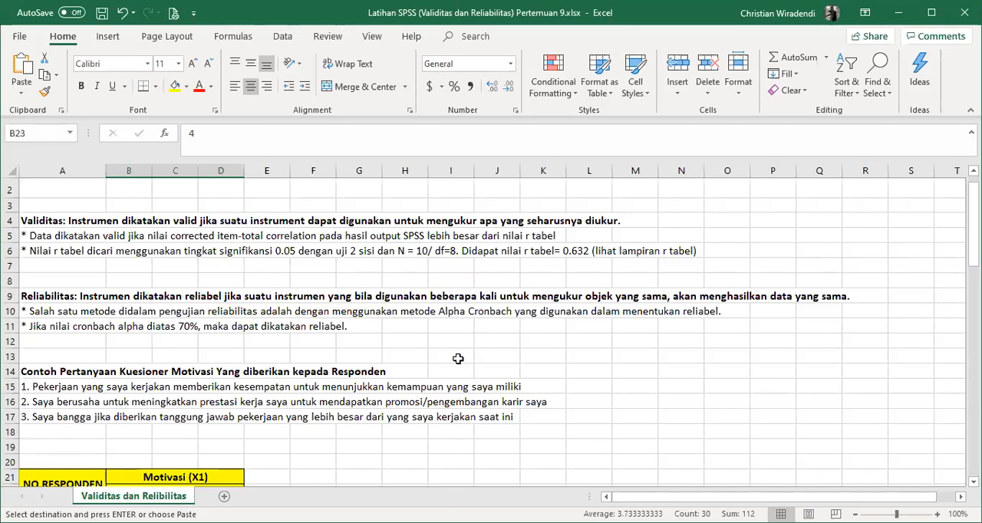
pyautogui.scroll(-8, 457, 359)
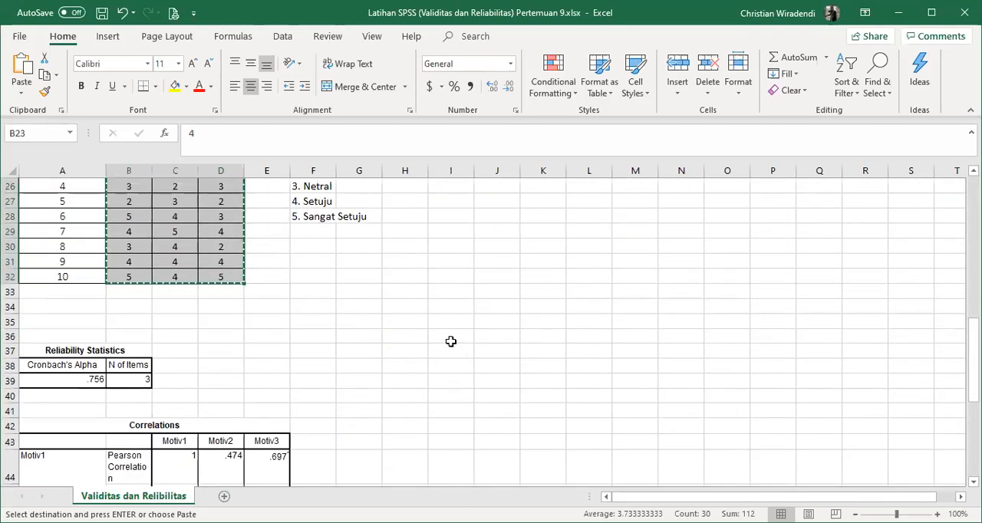
pyautogui.scroll(-3, 451, 341)
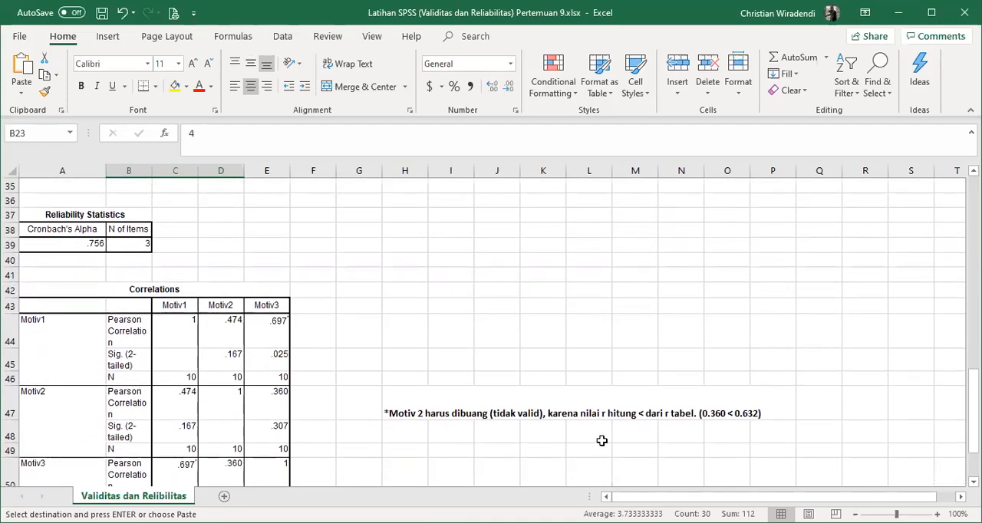
pyautogui.scroll(-1, 601, 441)
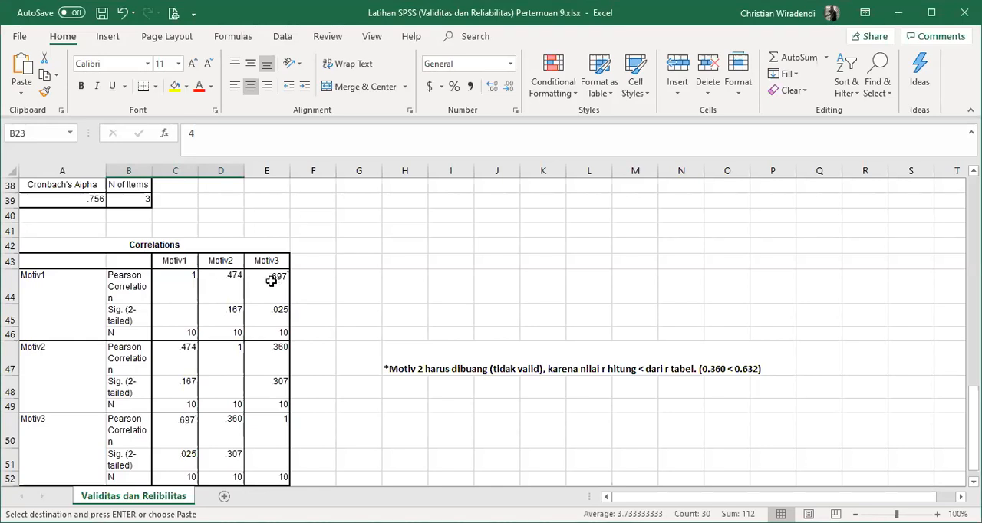
pyautogui.scroll(2, 272, 282)
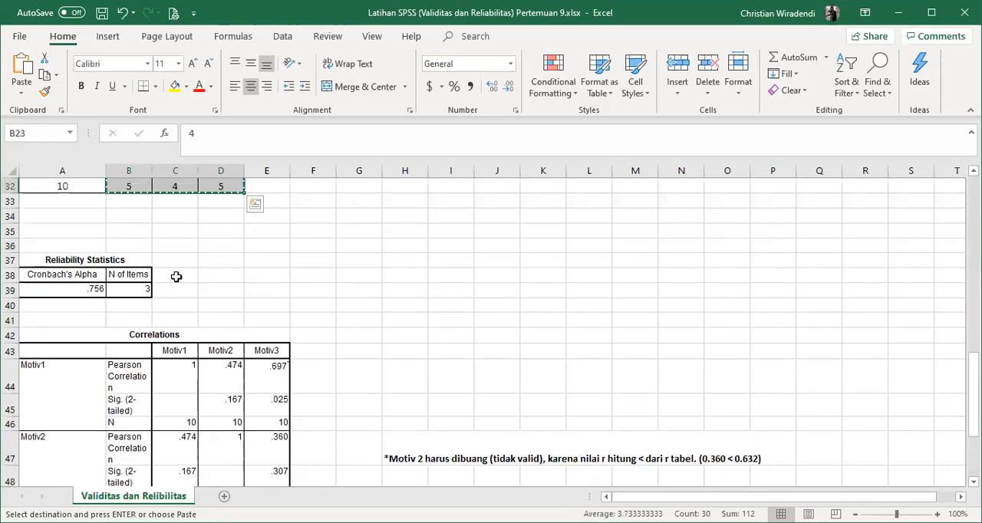
pyautogui.scroll(-2, 192, 337)
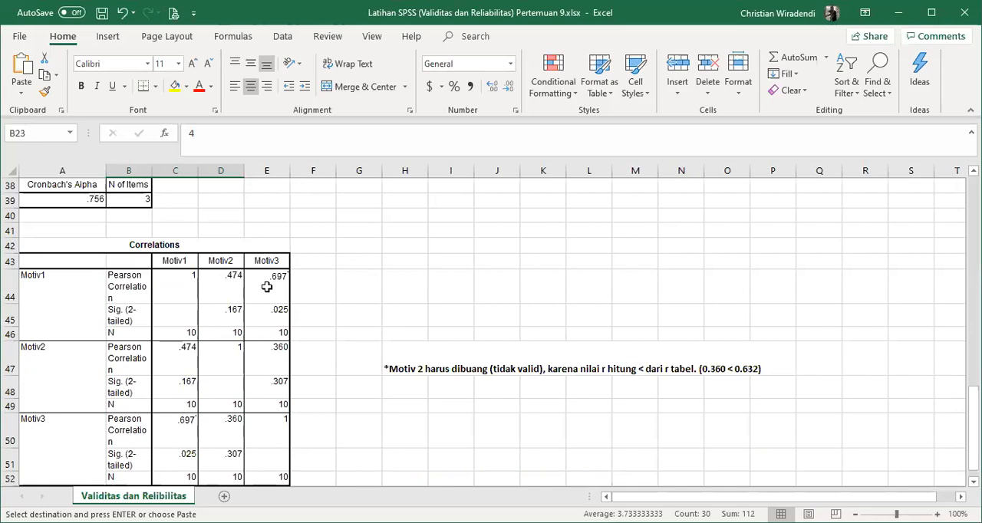
pyautogui.scroll(-1, 283, 303)
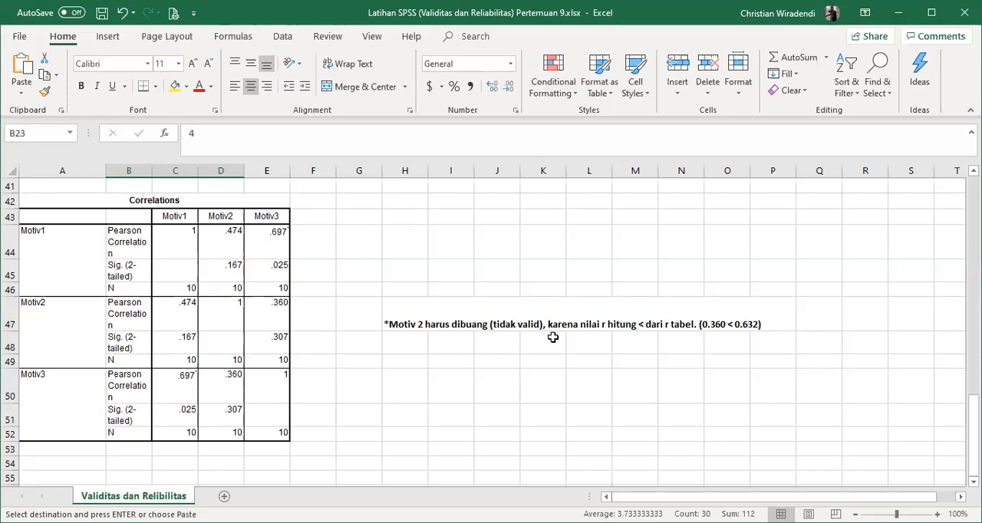
# - Switch to tabel_r.pdf in Foxit Reader and select the r table value for df 8 at the 0.05 two-tailed significance level
pyautogui.hotkey('alt', 'Tab')
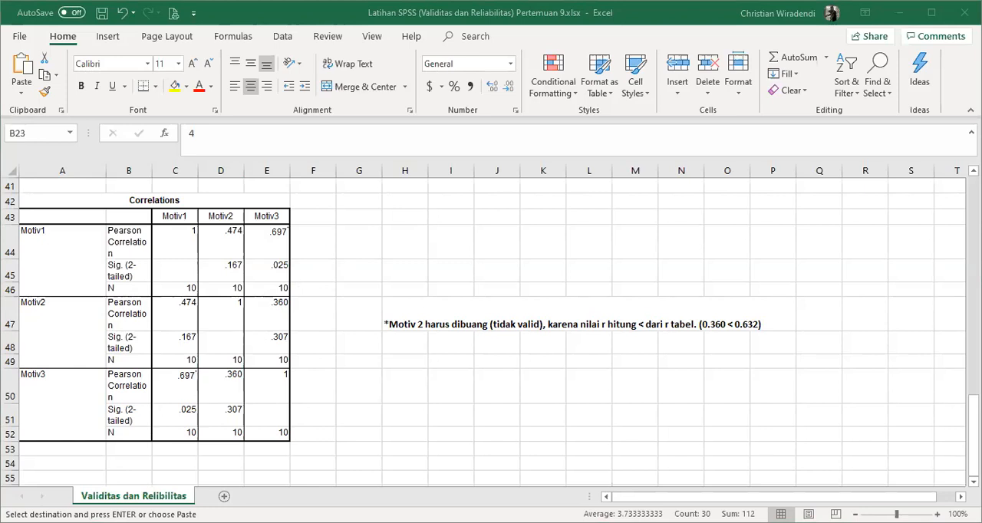
pyautogui.hotkey('alt', 'Tab')
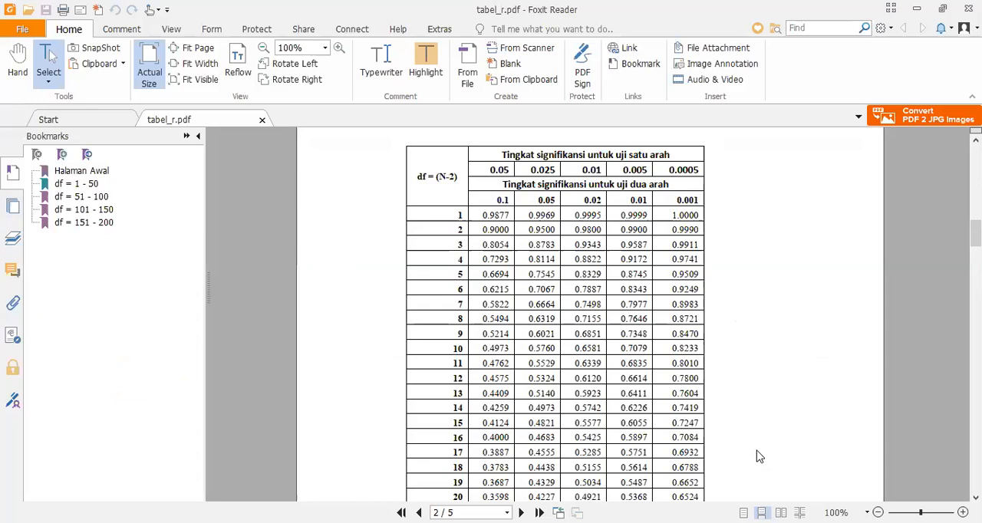
pyautogui.scroll(4, 757, 456)
pyautogui.scroll(-6, 757, 456)
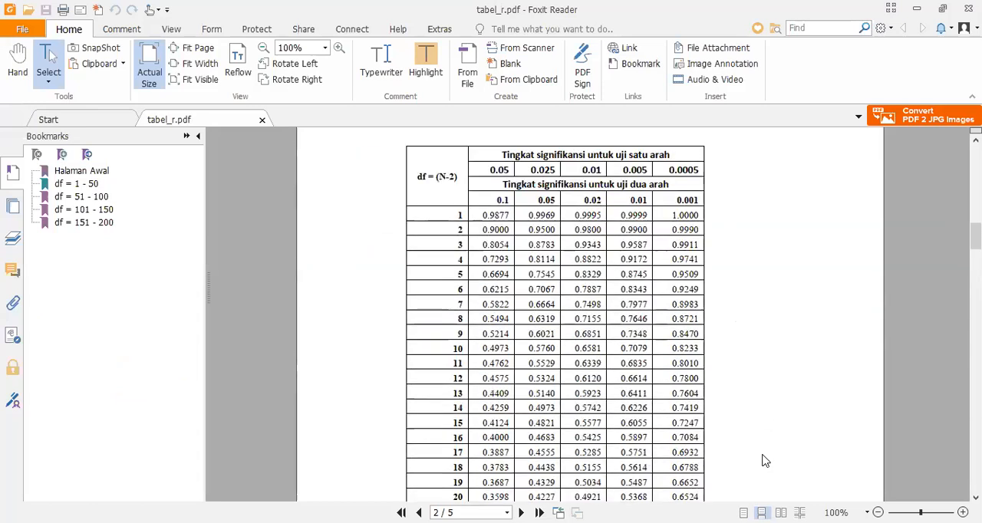
pyautogui.scroll(3, 763, 461)
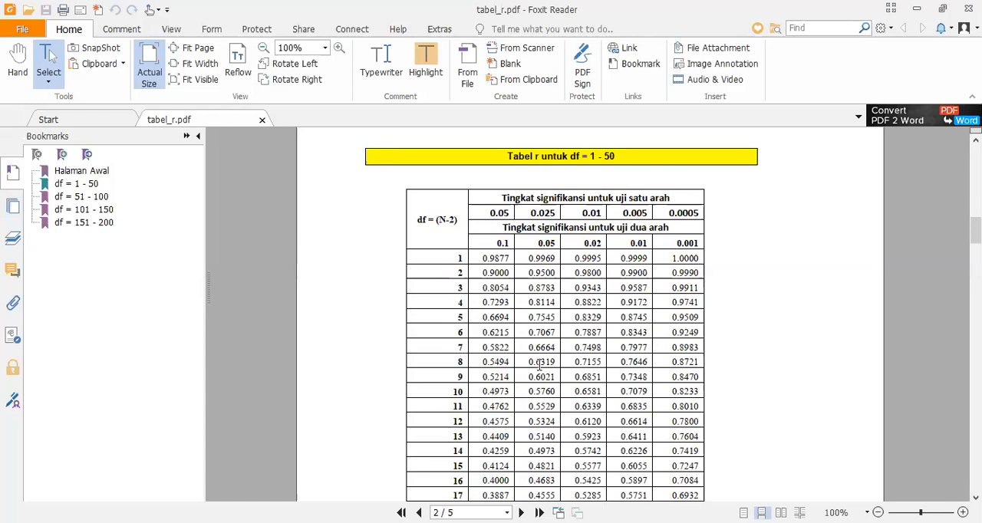
pyautogui.moveTo(528, 362); pyautogui.dragTo(566, 369)
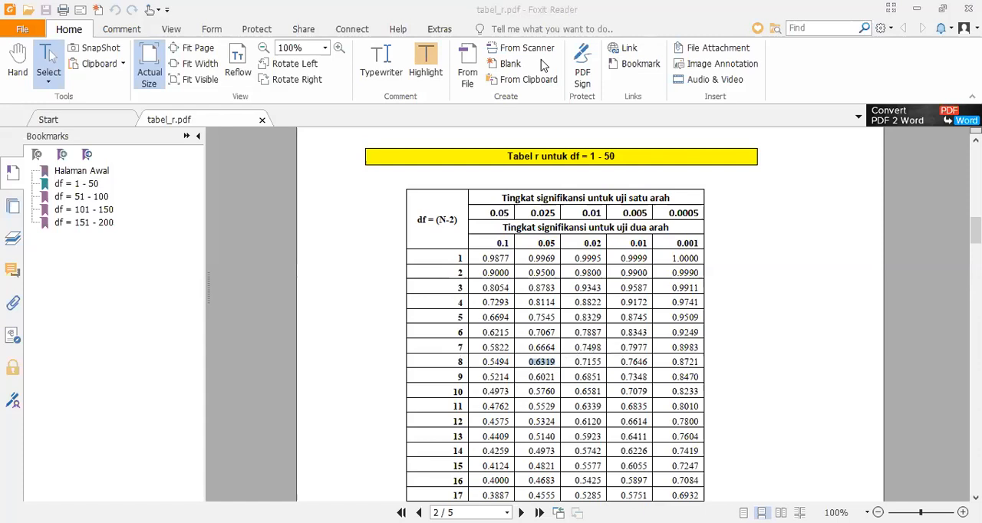
# - Return to Excel and enter in cell H44 "Item pertanyaan motiv 1 dan 3 valid, dan motiv 2 tidak valid sehingga harus dibuang."
pyautogui.hotkey('alt', 'Tab')
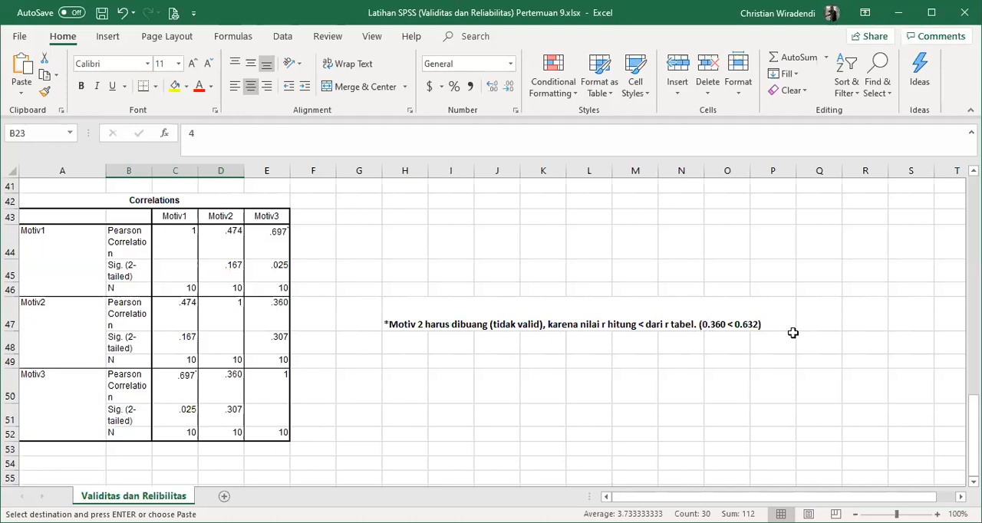
pyautogui.scroll(4, 797, 331)
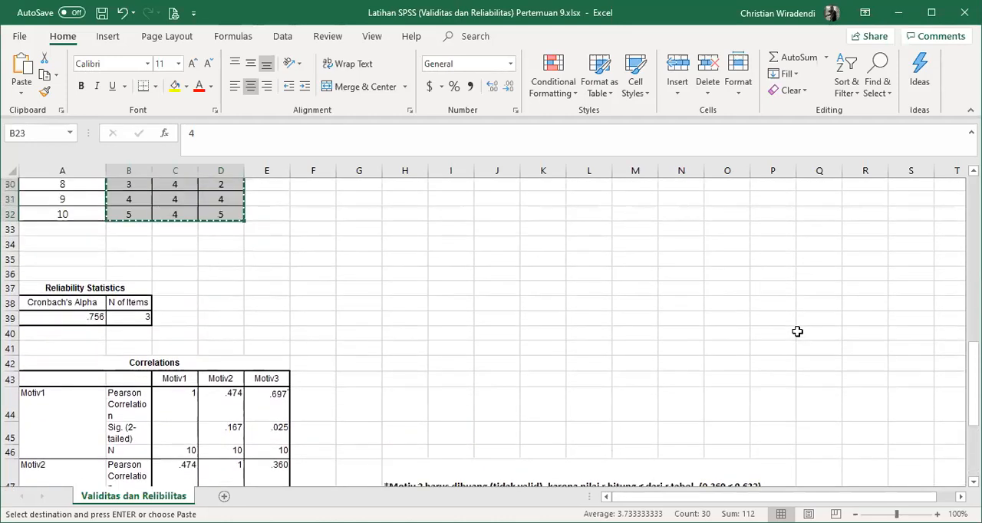
pyautogui.scroll(3, 598, 277)
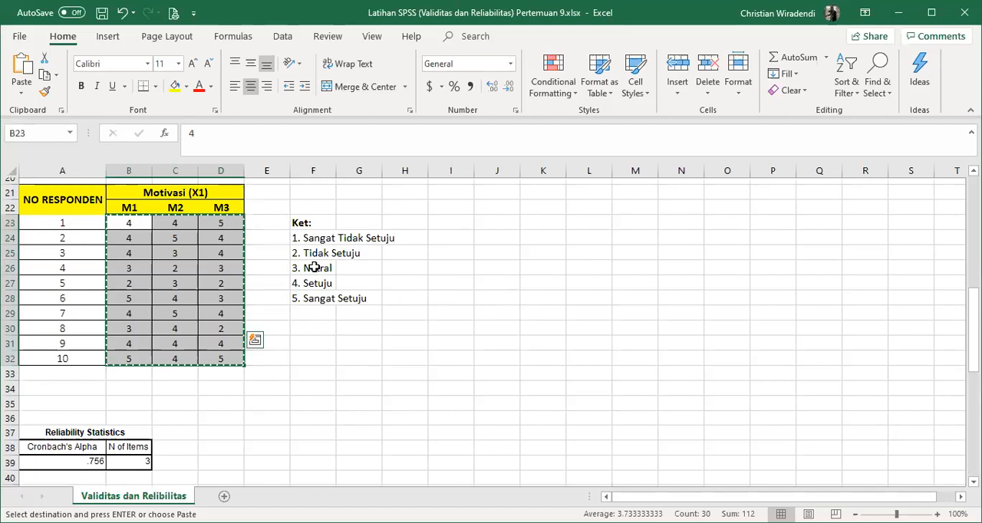
pyautogui.scroll(-4, 245, 284)
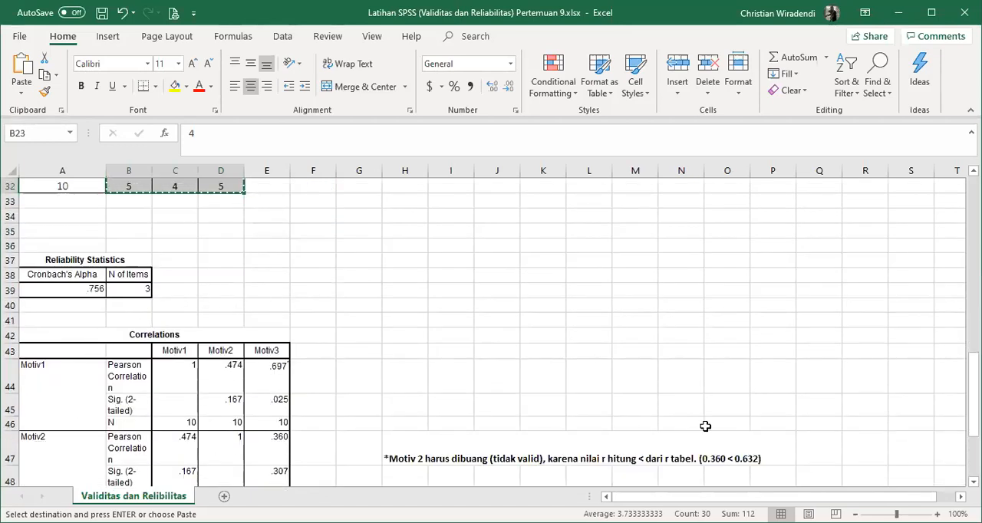
pyautogui.scroll(-1, 745, 416)
pyautogui.scroll(-2, 745, 417)
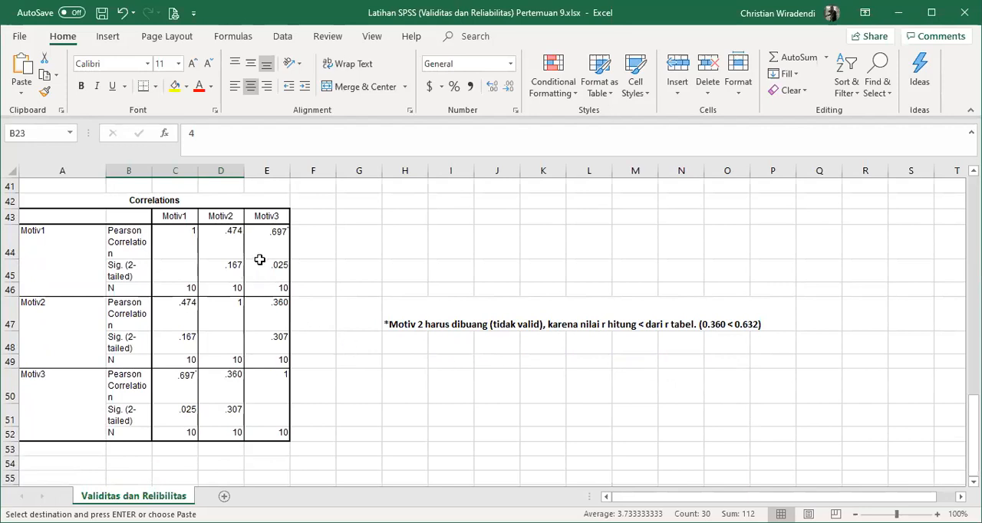
pyautogui.click(402, 243)
pyautogui.write('Item')
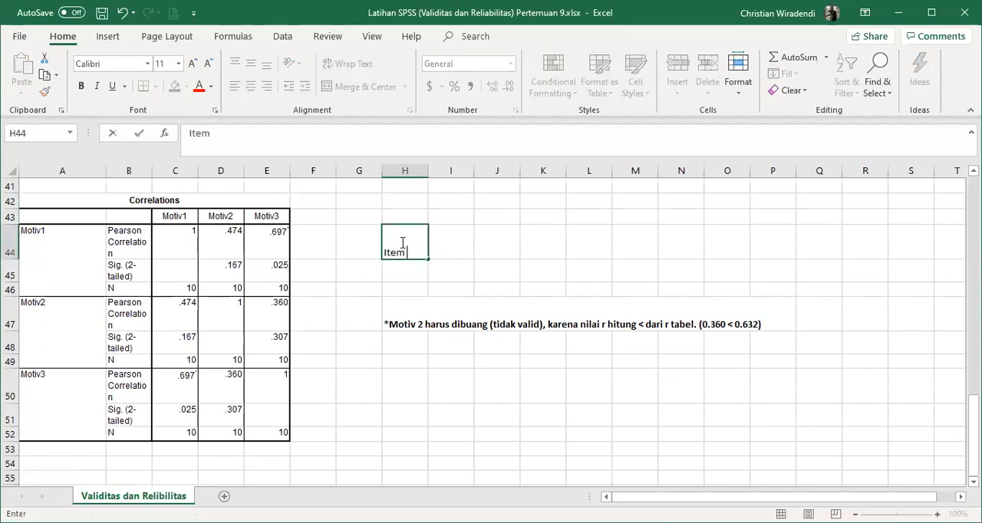
pyautogui.write(' pertanyaan ')
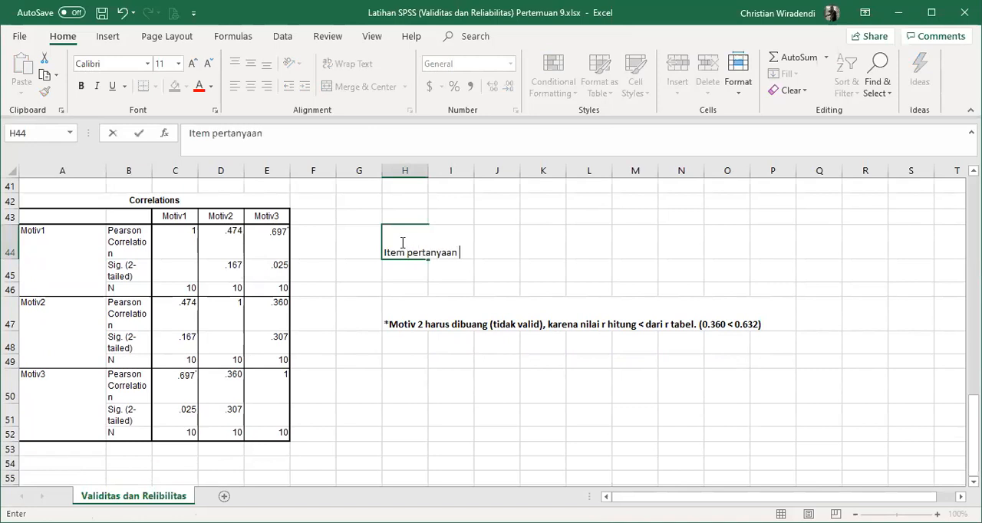
pyautogui.write('motiv 1 da')
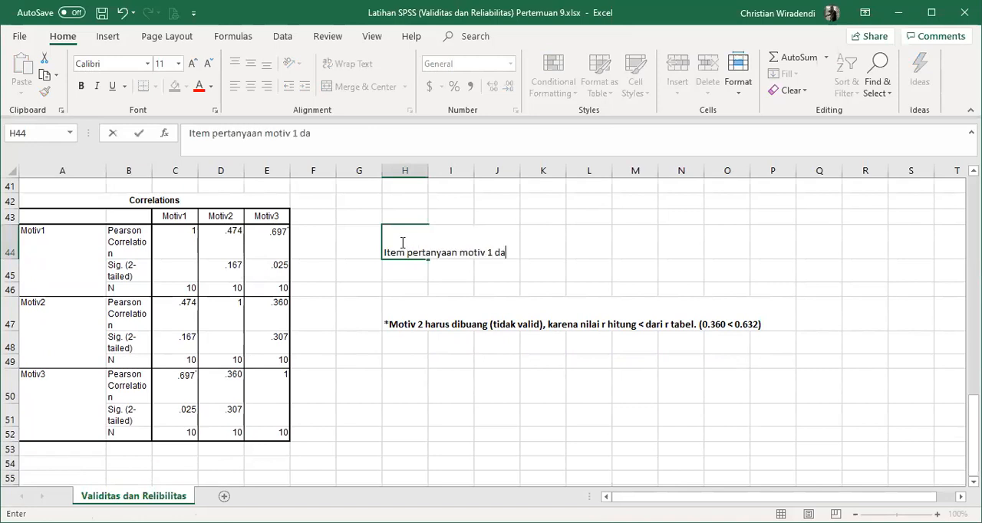
pyautogui.write('n 3 valid, dan motiv 2 tidak valid sehingga harus dibuang.')
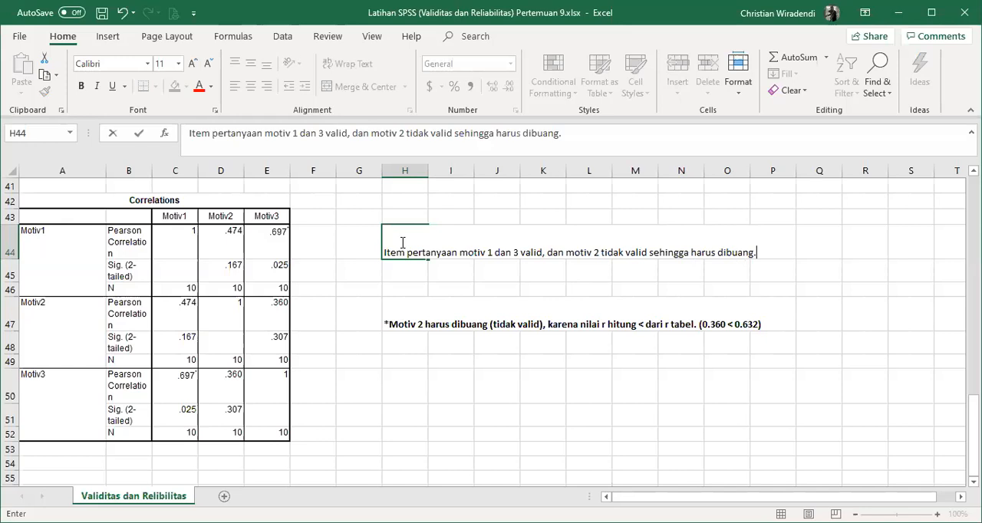
# - Review the validity and reliability criteria, the questionnaire items and the respondent scores in the worksheet
pyautogui.scroll(8, 423, 305)
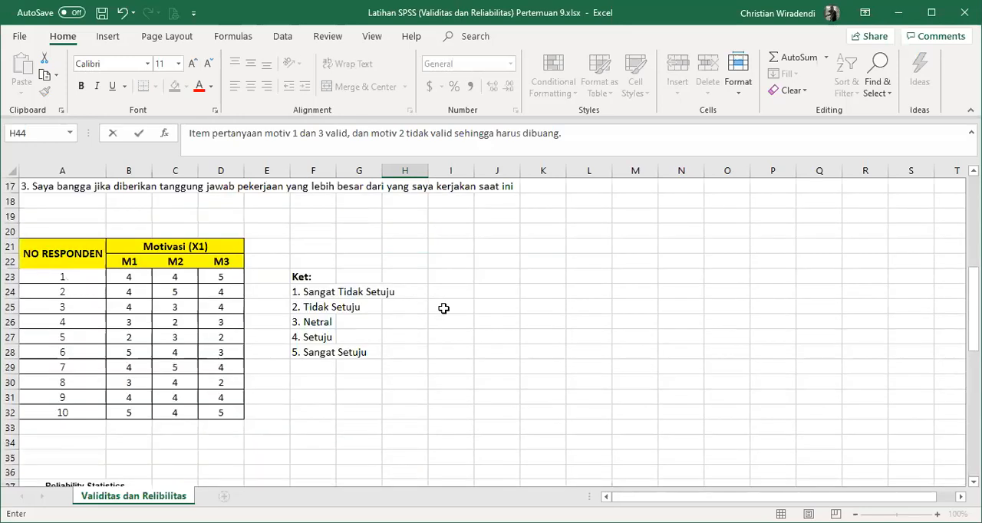
pyautogui.scroll(5, 443, 308)
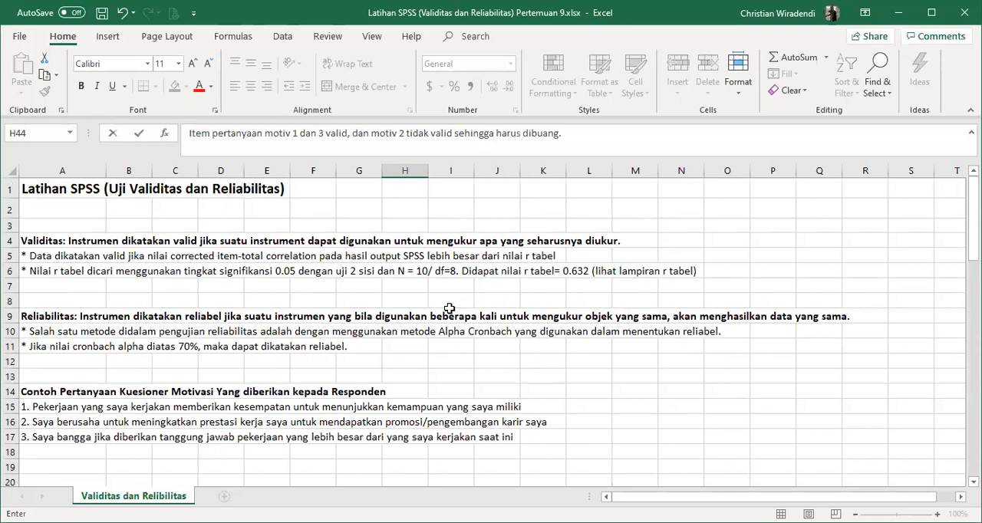
pyautogui.scroll(-6, 453, 322)
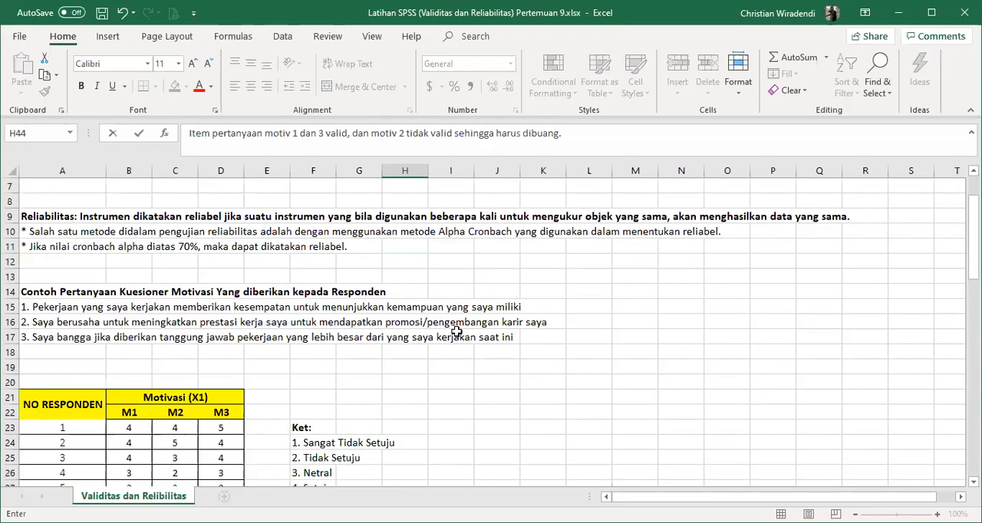
pyautogui.scroll(-2, 456, 333)
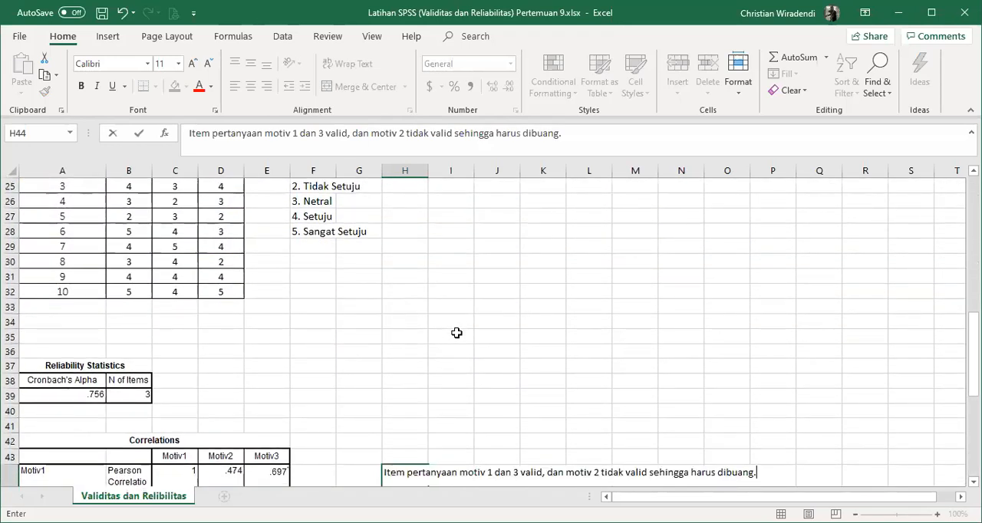
pyautogui.scroll(8, 453, 326)
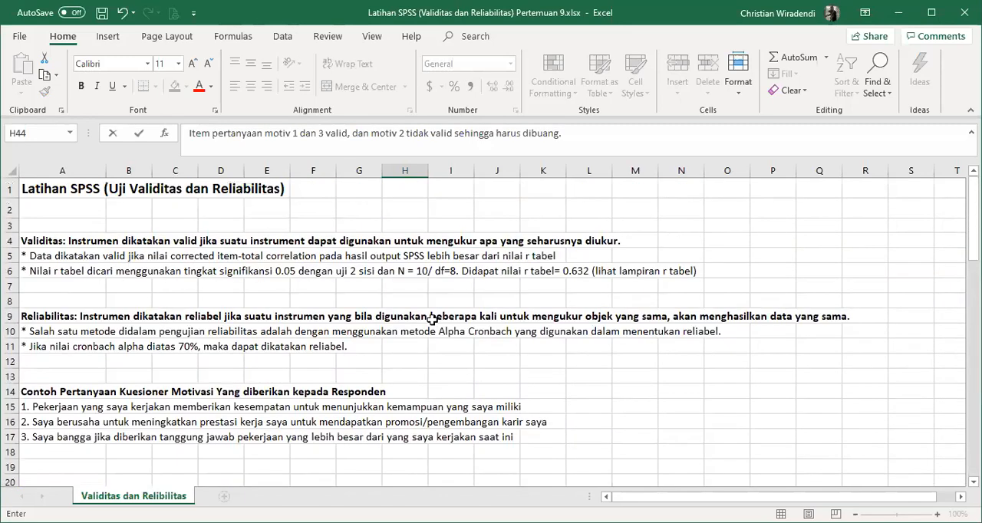